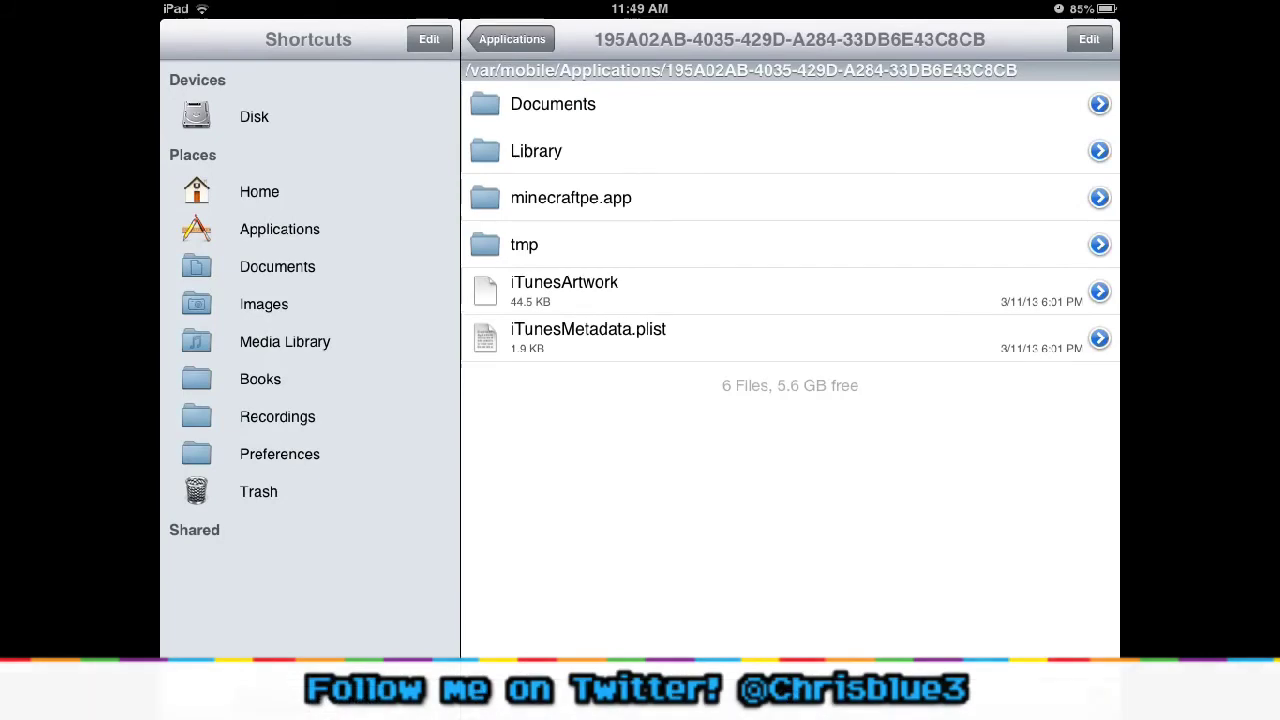
- Open minecraftpe.app in the Minecraft PE app directory, go back, and inspect the folder's attributes
left_click(571, 197)
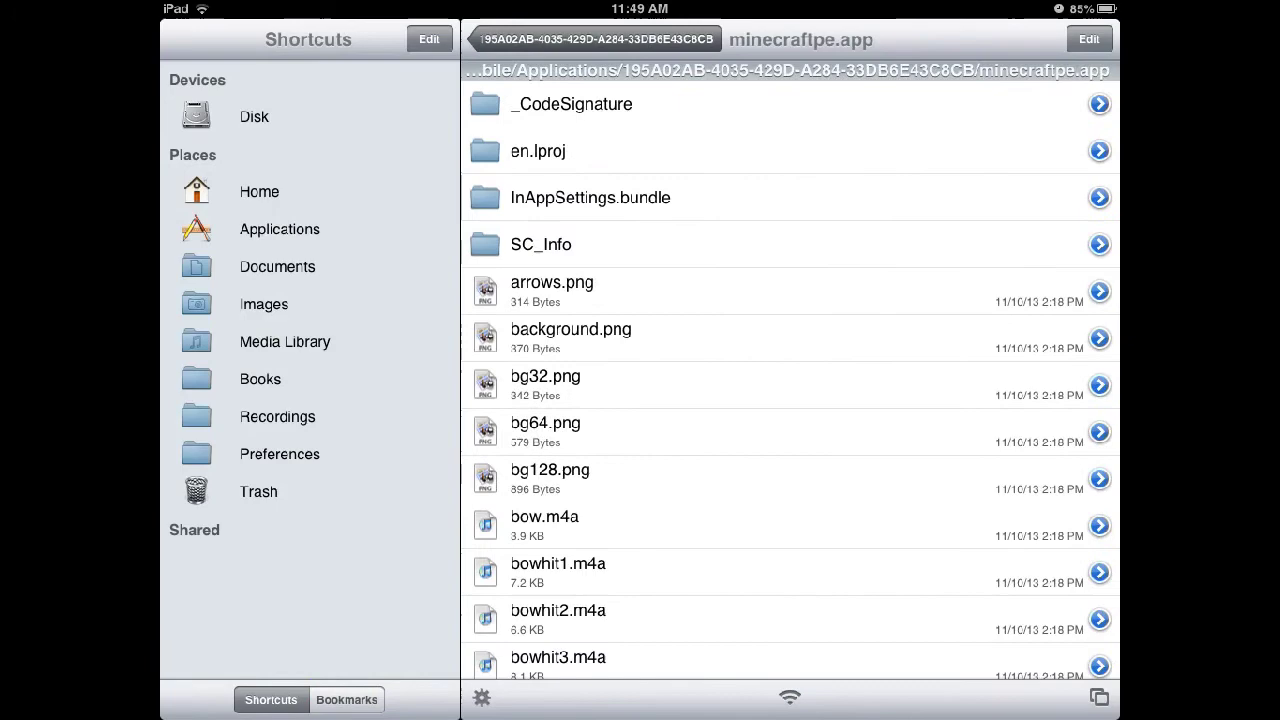
left_click(1099, 150)
left_click(595, 39)
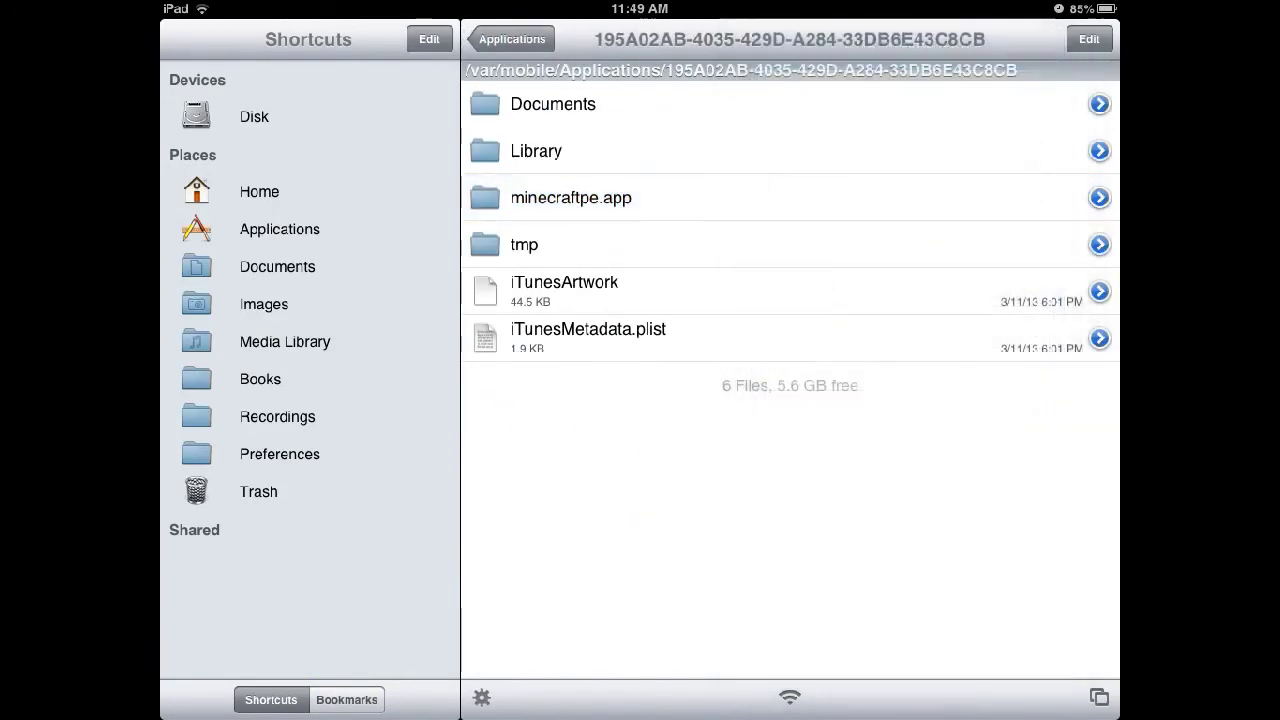
left_click(1099, 197)
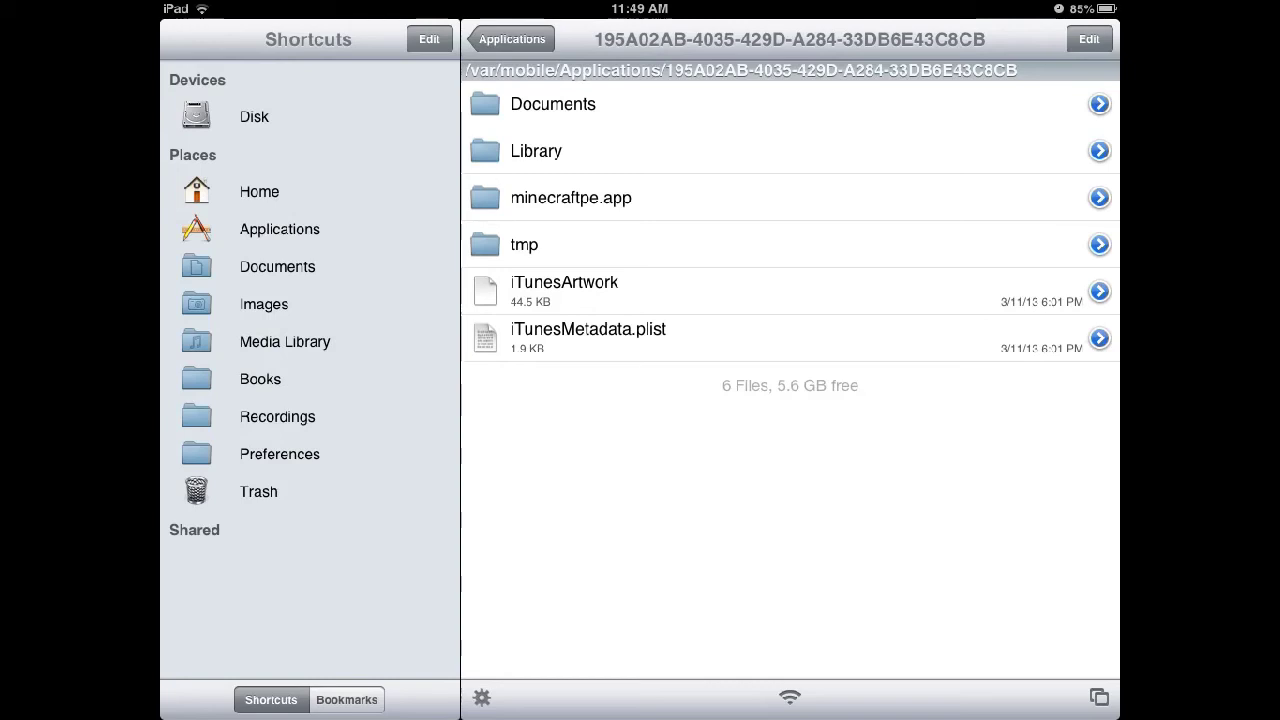
scroll(790, 240, "up", 2)
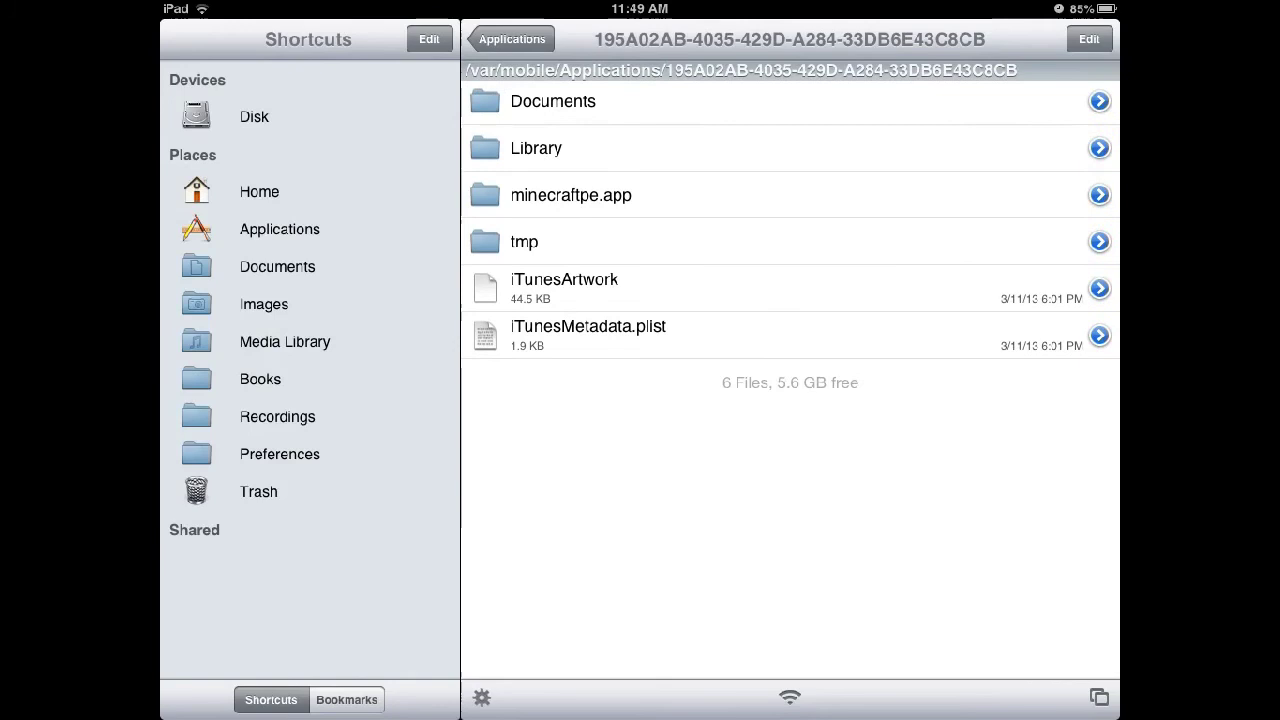
scroll(790, 240, "down", 1)
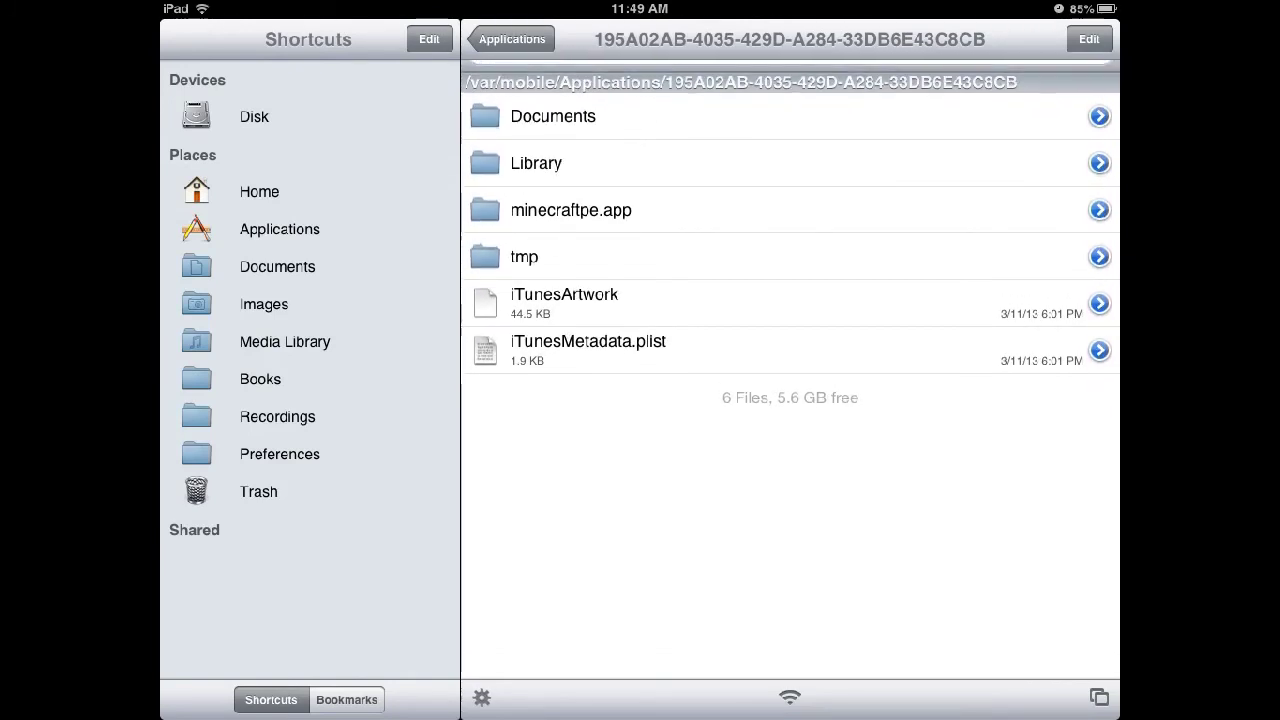
scroll(790, 240, "down", 1)
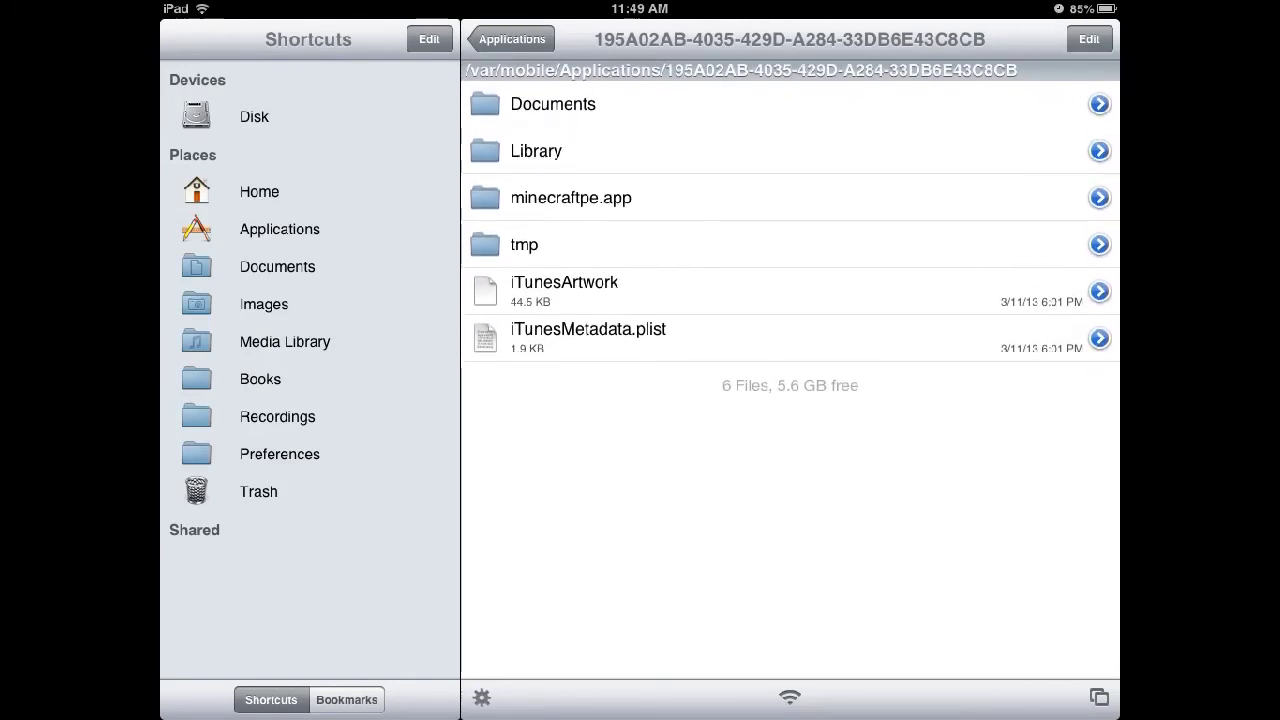
scroll(790, 240, "up", 2)
scroll(790, 240, "down", 1)
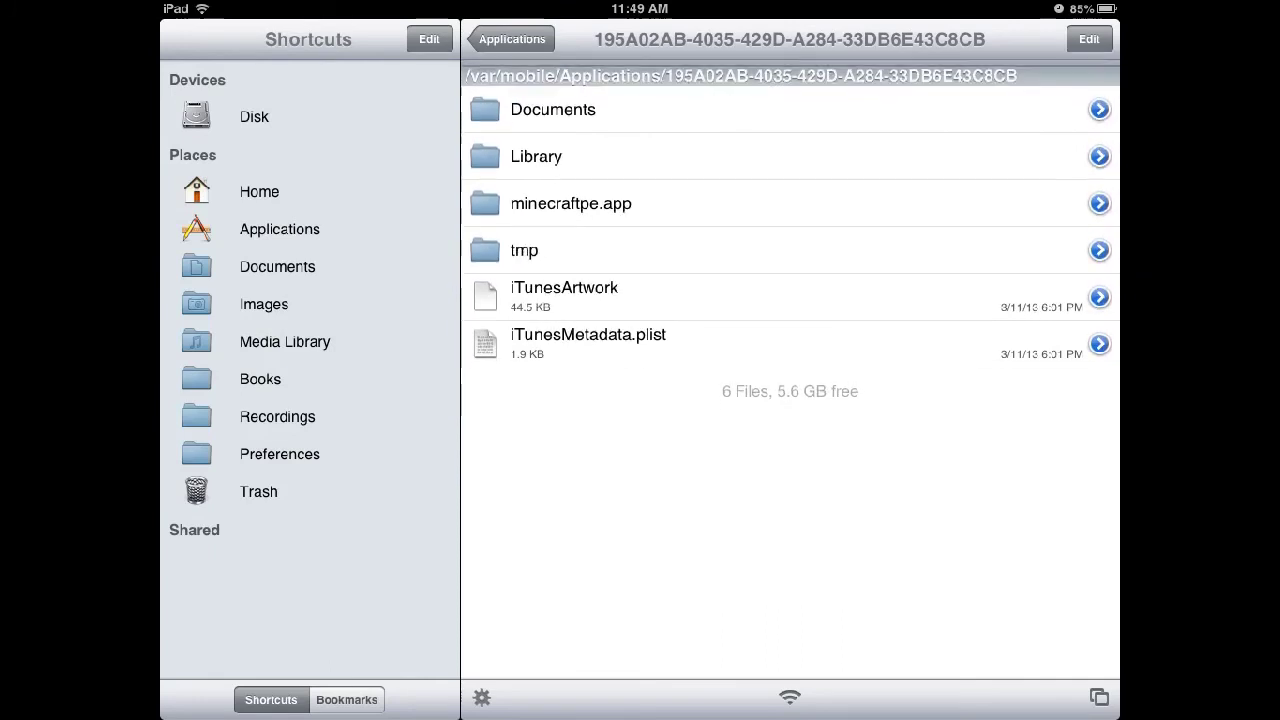
scroll(790, 240, "up", 1)
scroll(790, 240, "up", 1)
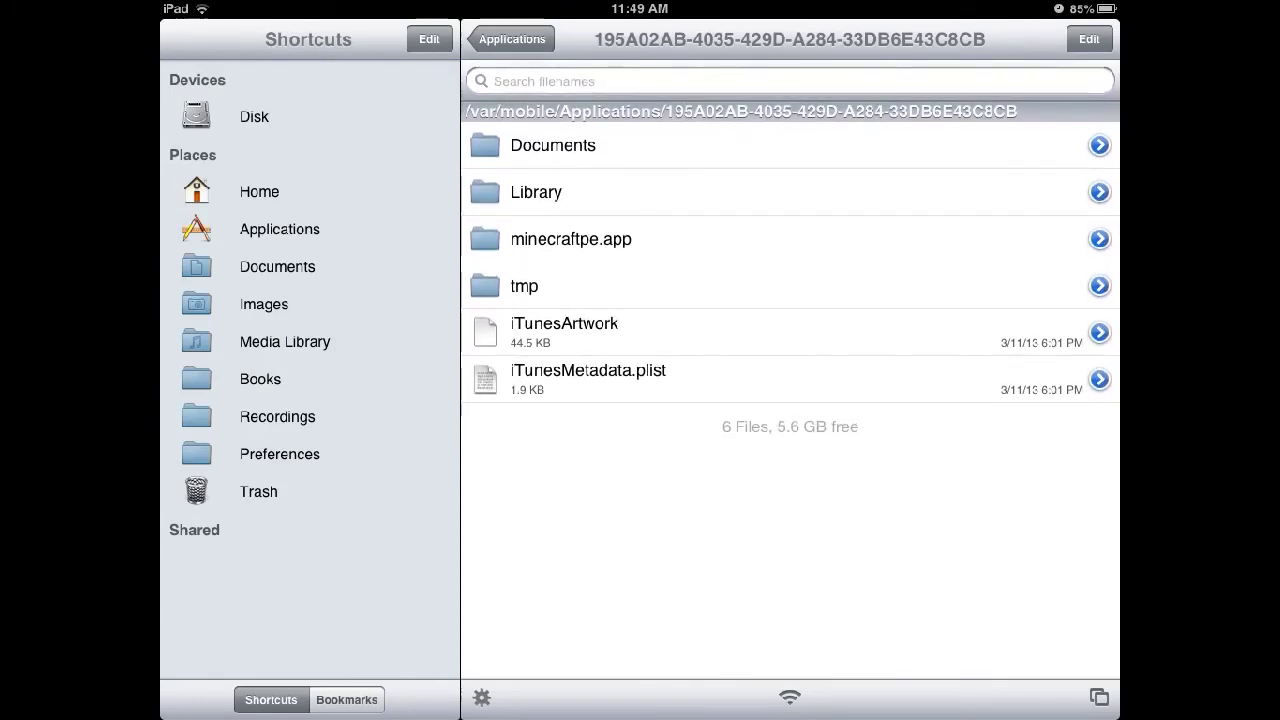
left_click(570, 239)
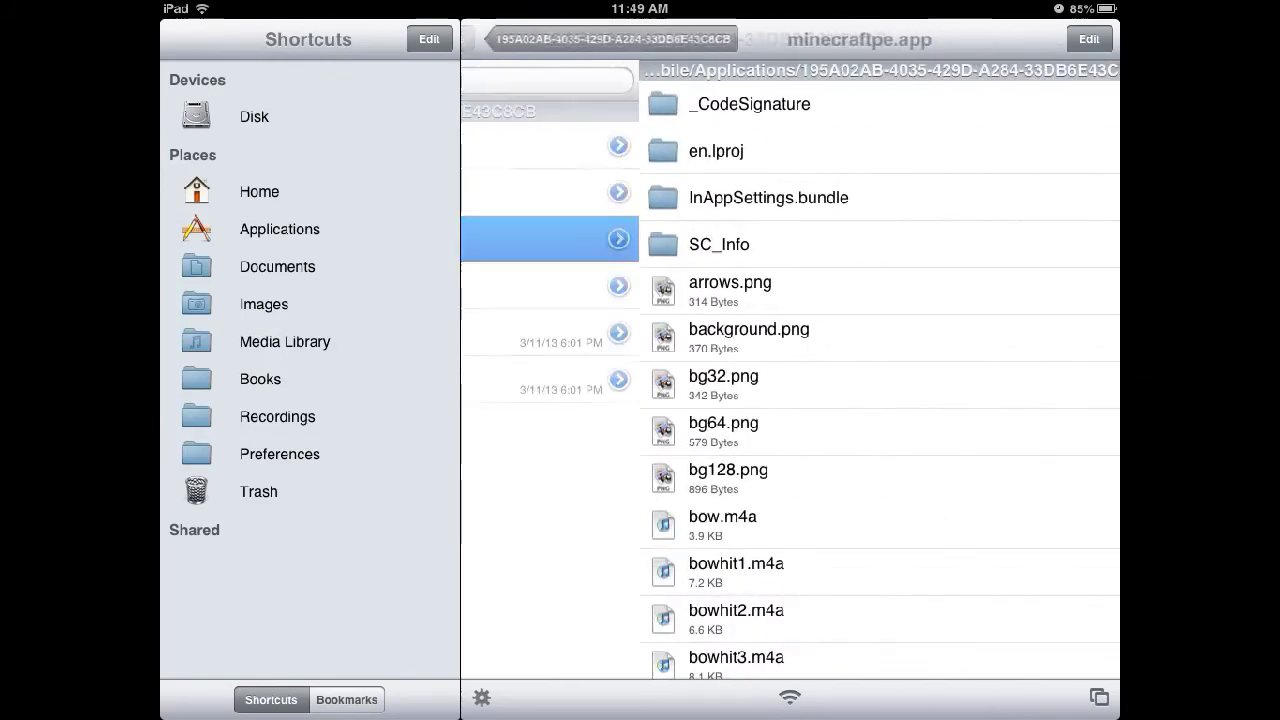
scroll(790, 380, "down", 5)
scroll(790, 380, "down", 10)
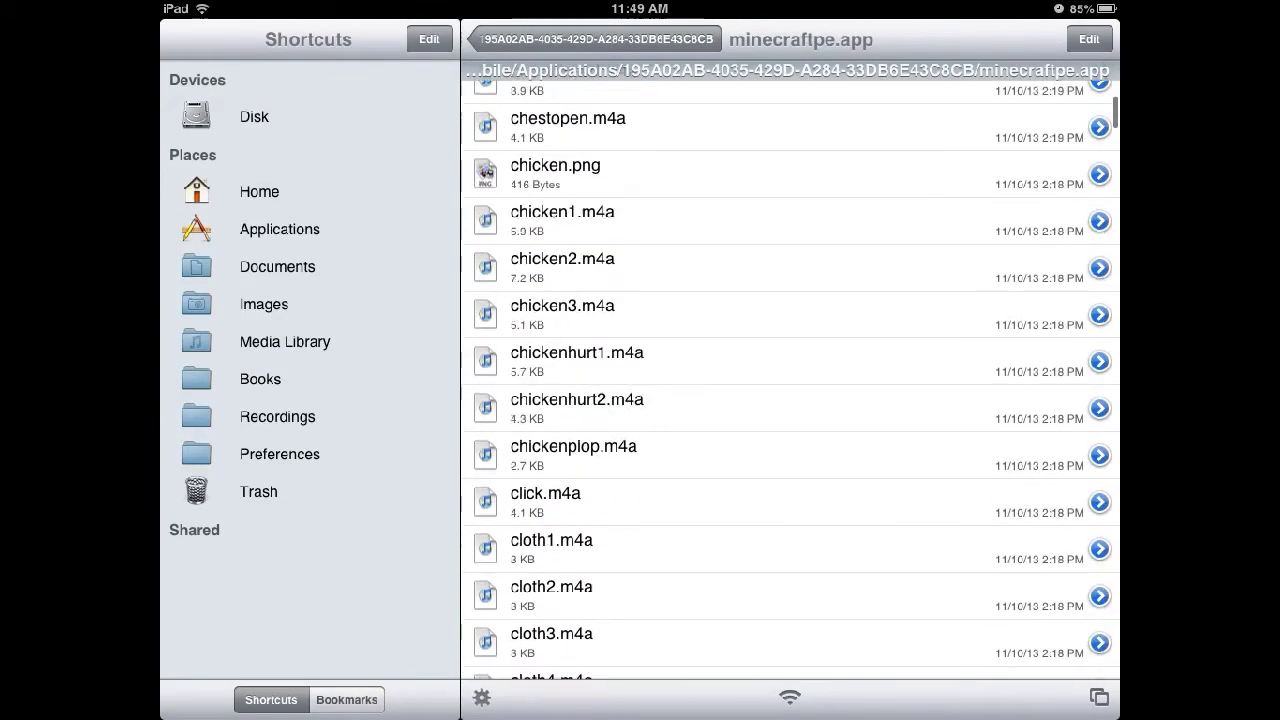
scroll(790, 380, "down", 10)
scroll(790, 380, "down", 10)
scroll(790, 380, "up", 10)
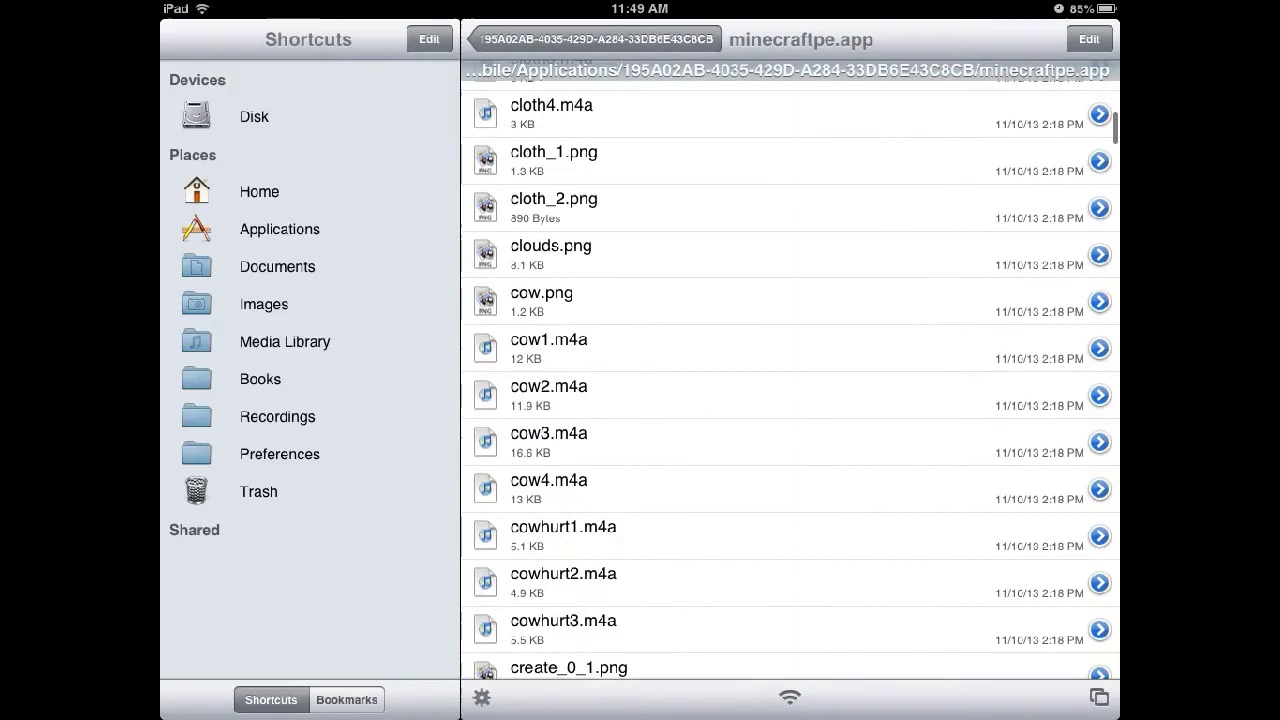
scroll(790, 380, "down", 5)
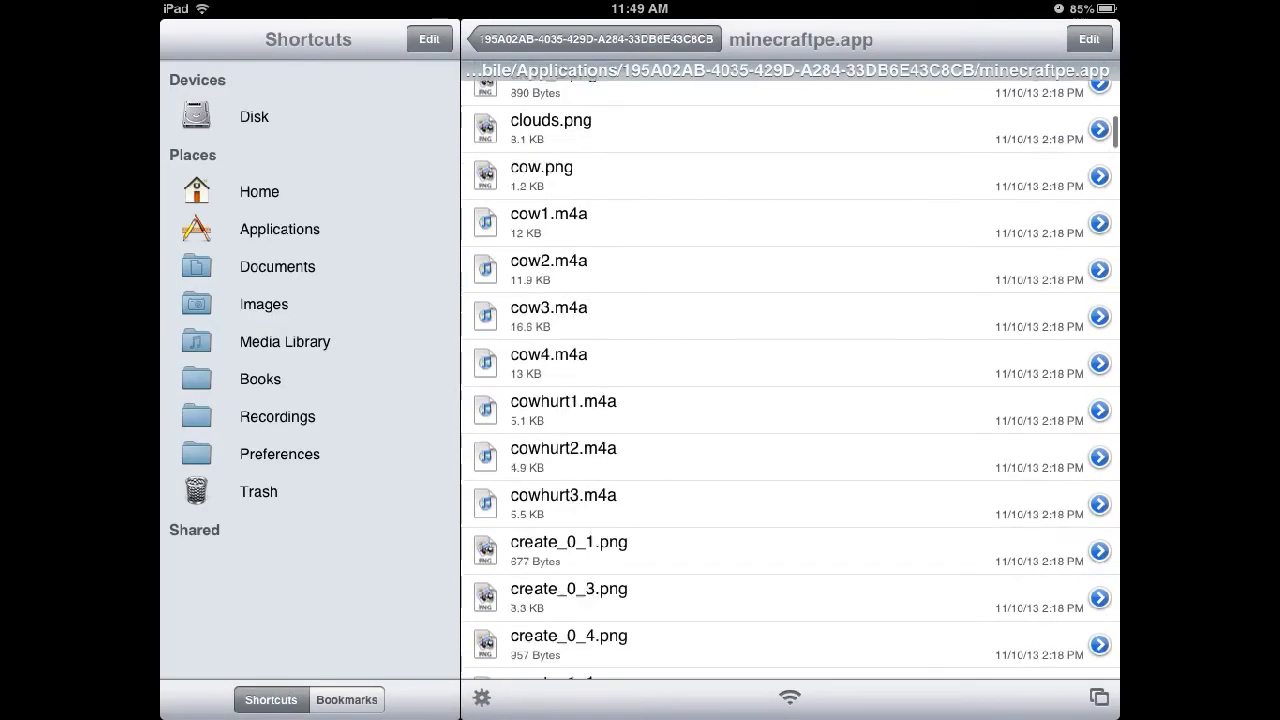
scroll(790, 380, "down", 10)
scroll(790, 380, "down", 10)
scroll(790, 380, "down", 10)
scroll(790, 380, "down", 10)
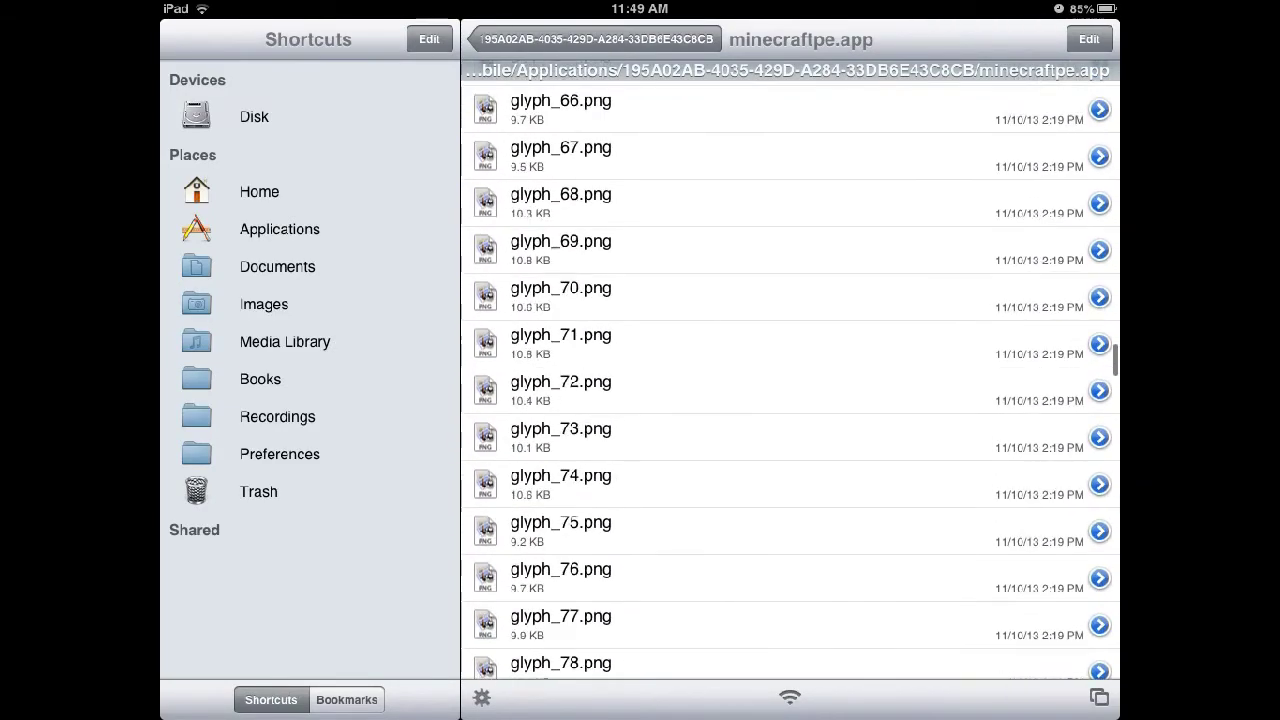
scroll(790, 380, "down", 10)
scroll(790, 380, "down", 10)
scroll(790, 380, "up", 3)
scroll(790, 380, "up", 5)
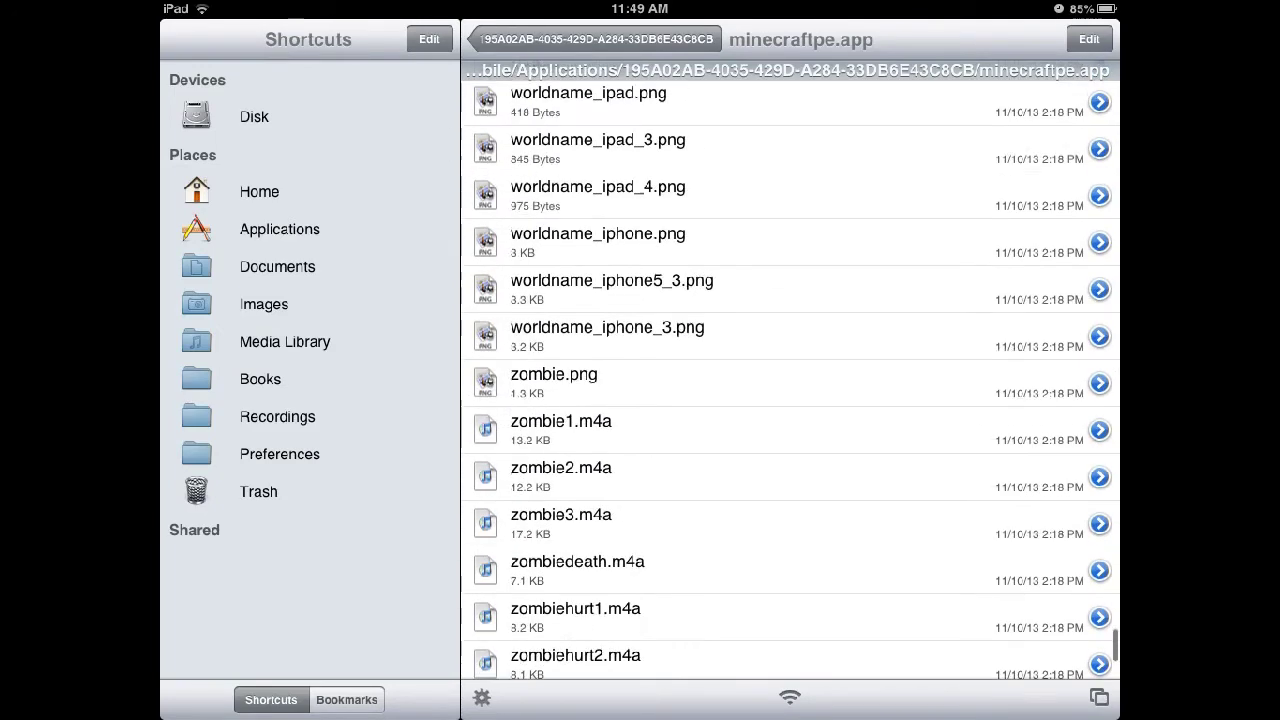
scroll(790, 380, "up", 5)
scroll(790, 380, "up", 5)
scroll(790, 380, "up", 5)
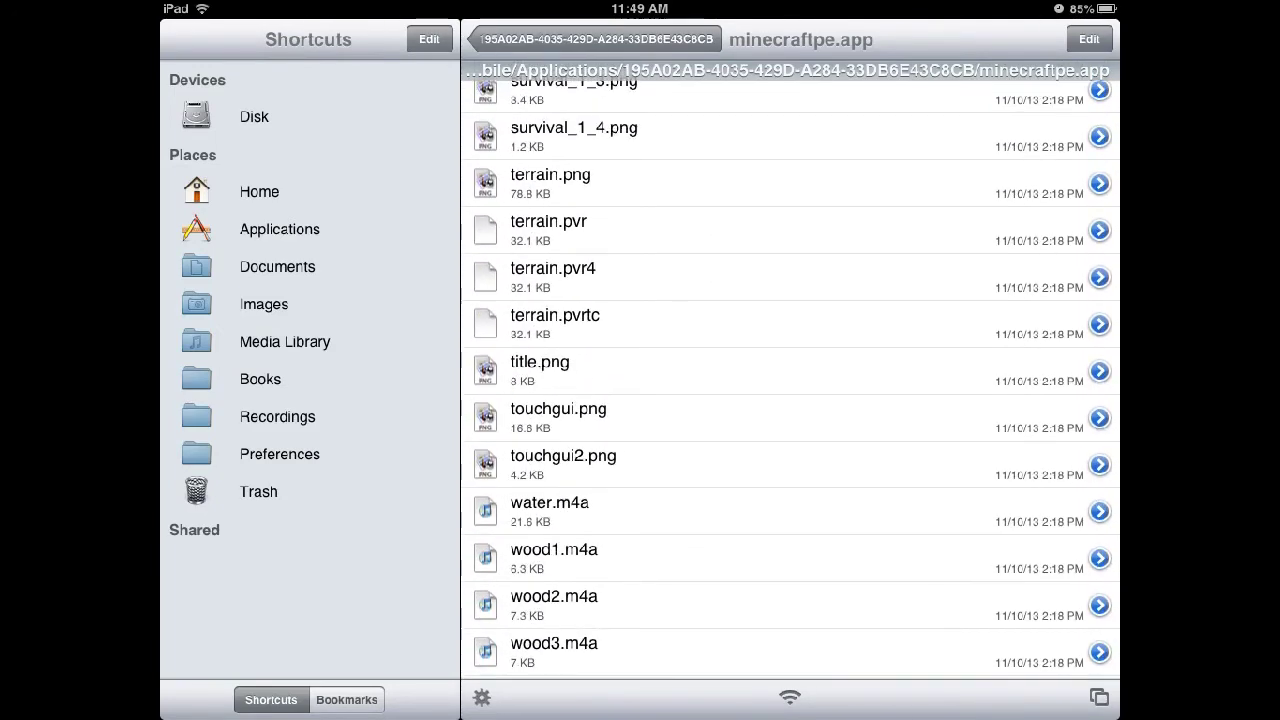
left_click(790, 324)
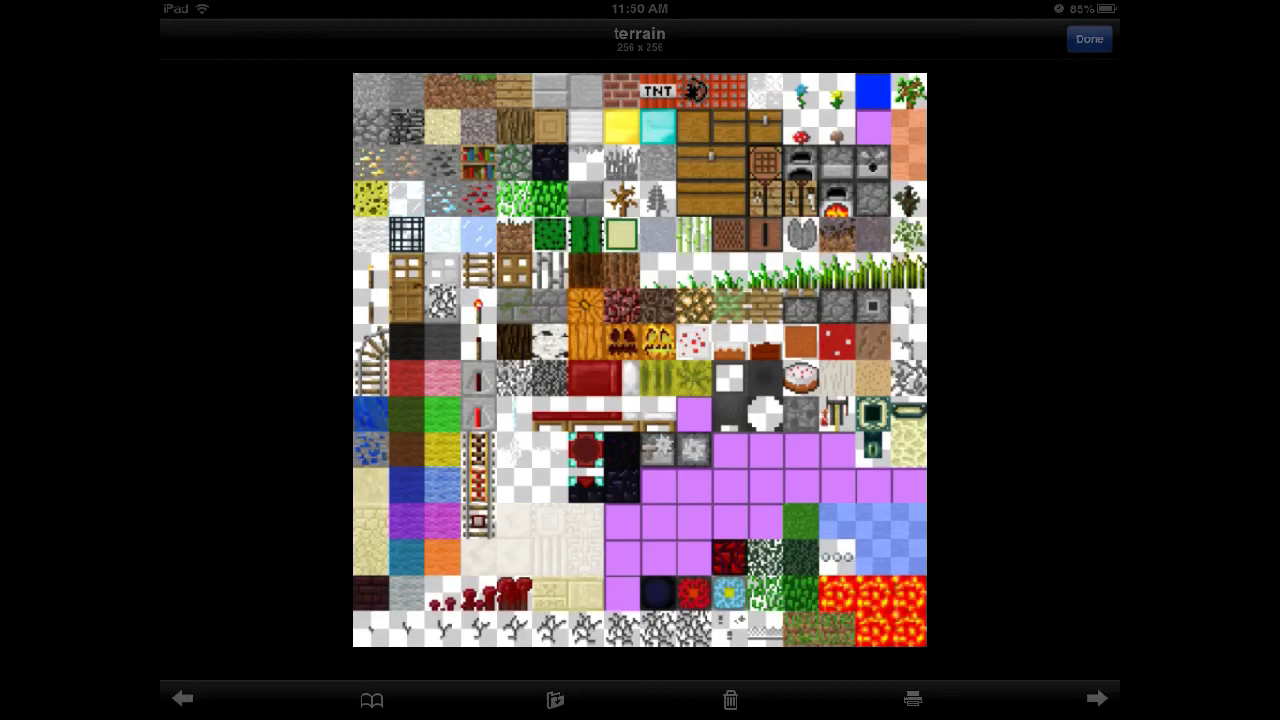
- Close the terrain image and scroll the minecraftpe.app file list to char.png
left_click(1089, 39)
scroll(790, 376, "up", 15)
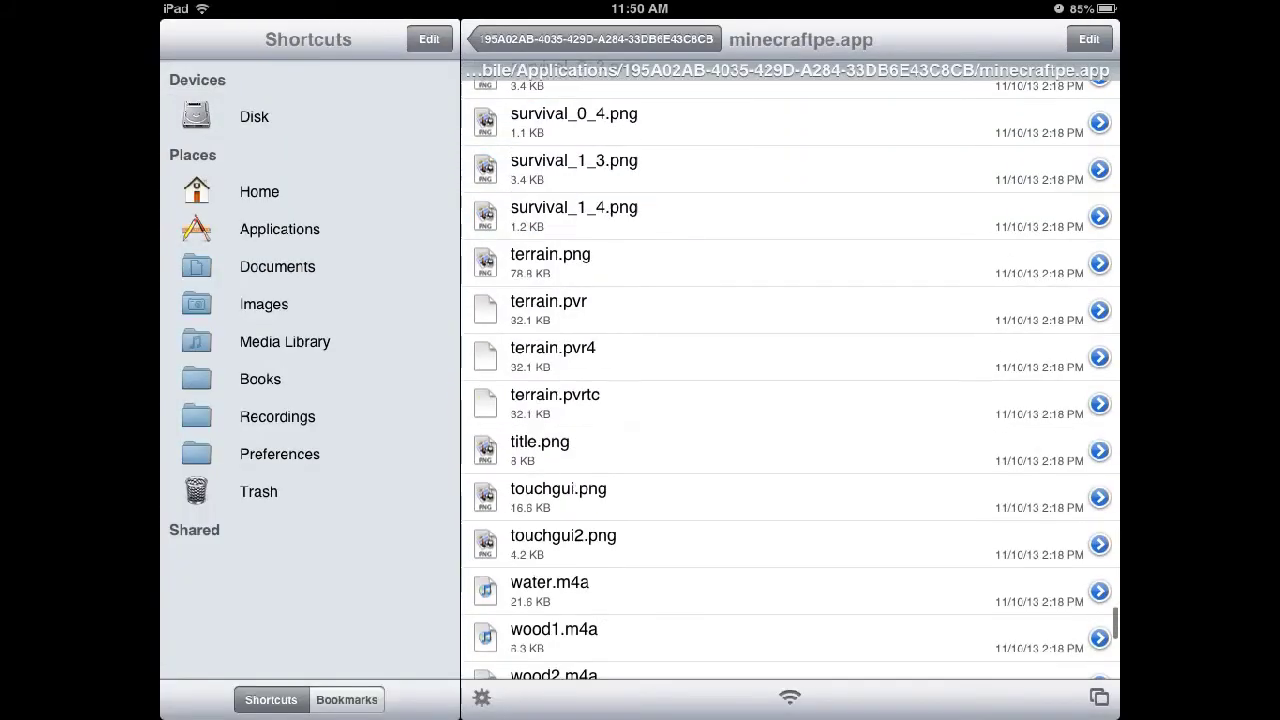
scroll(790, 376, "up", 10)
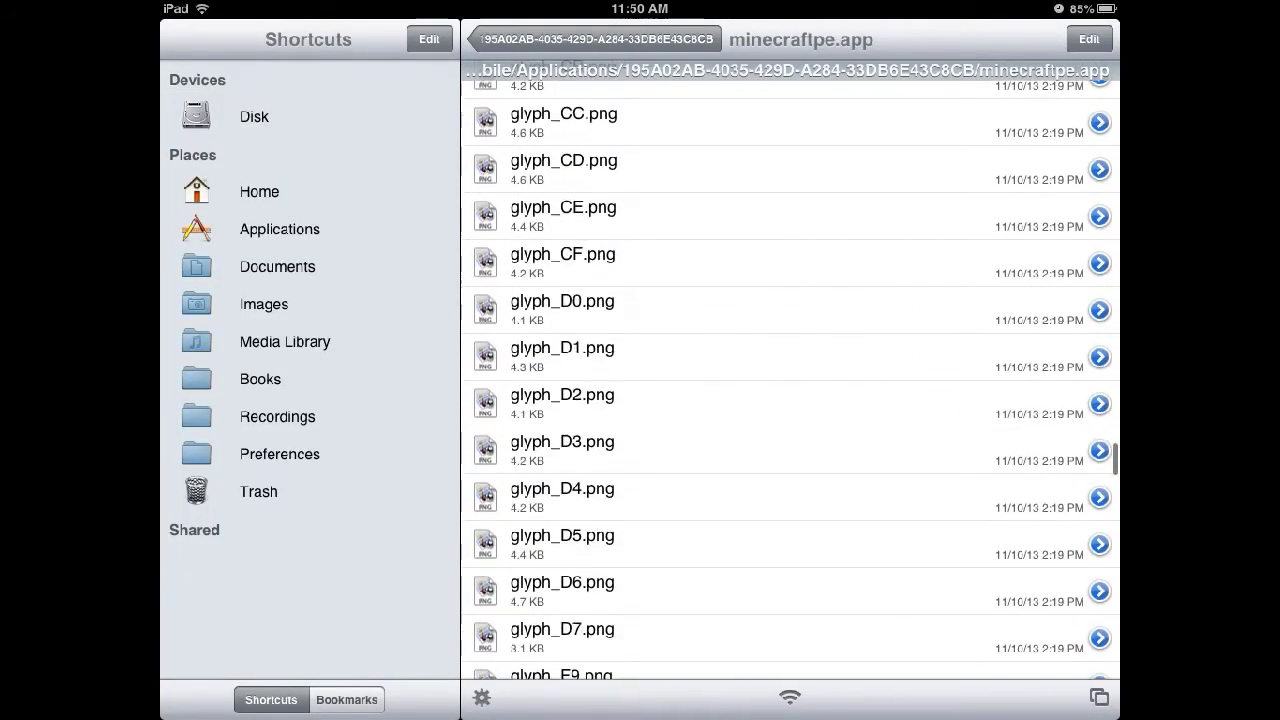
scroll(790, 376, "up", 10)
scroll(790, 376, "up", 10)
scroll(790, 376, "up", 10)
scroll(790, 376, "up", 10)
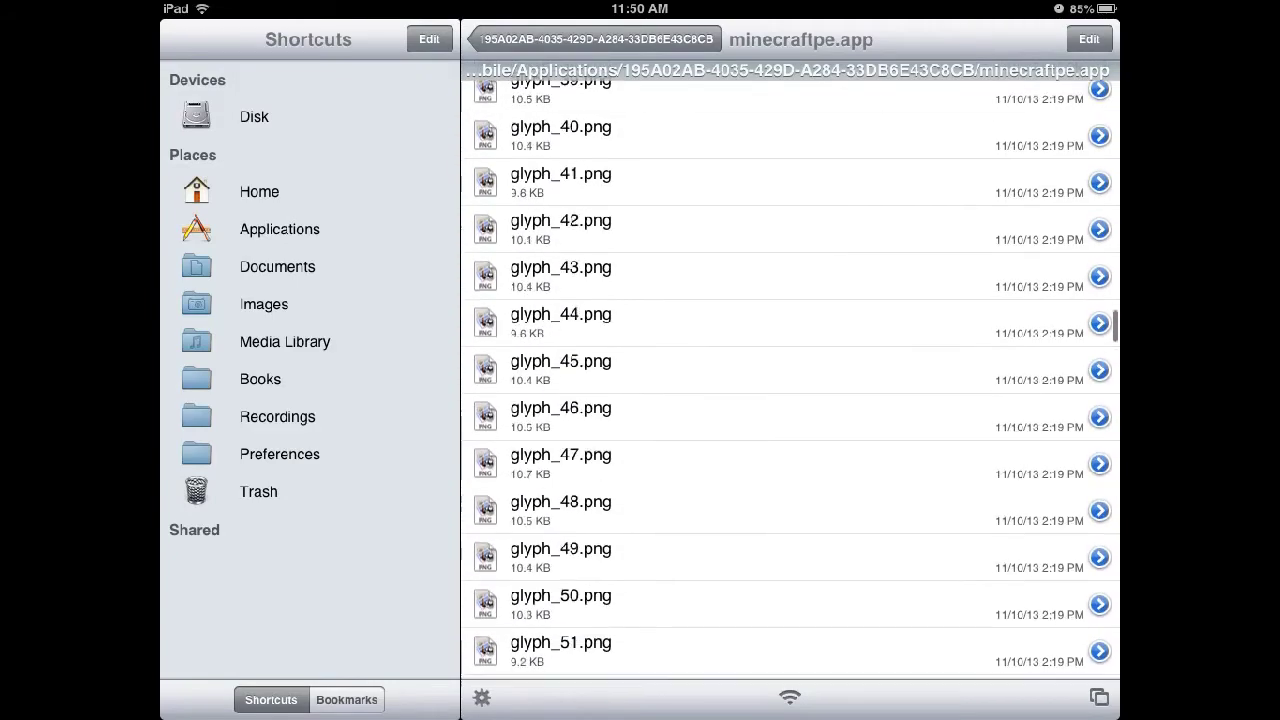
scroll(790, 376, "up", 10)
scroll(790, 376, "up", 10)
scroll(790, 376, "up", 10)
scroll(790, 376, "down", 10)
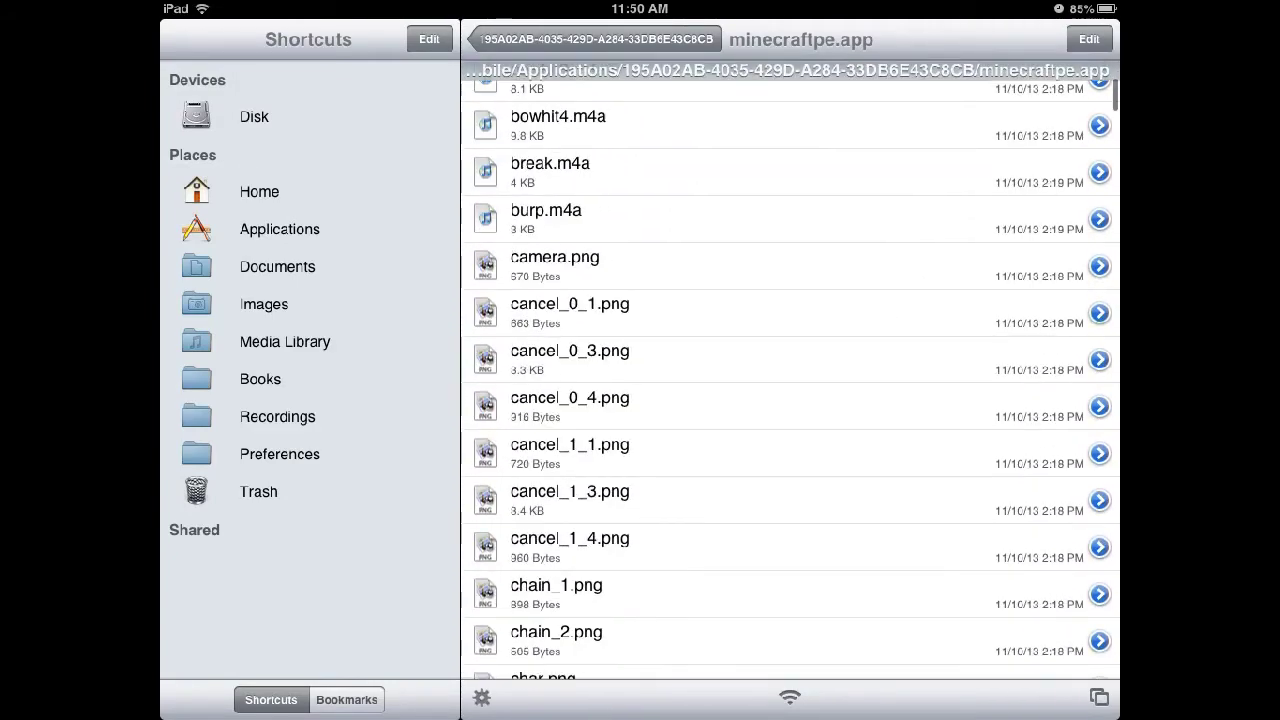
scroll(790, 376, "down", 5)
- Cancel the Delete button on char.png and bring up its Open In app choices
left_click(600, 448)
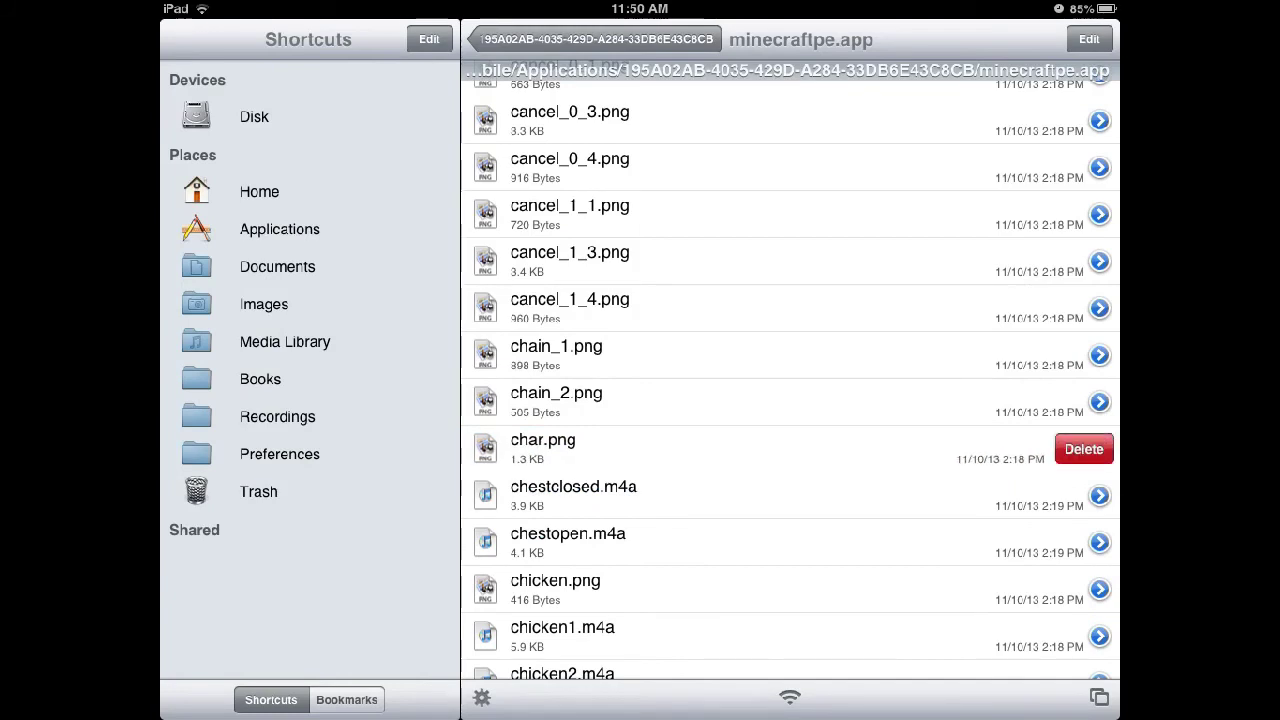
left_click(543, 447)
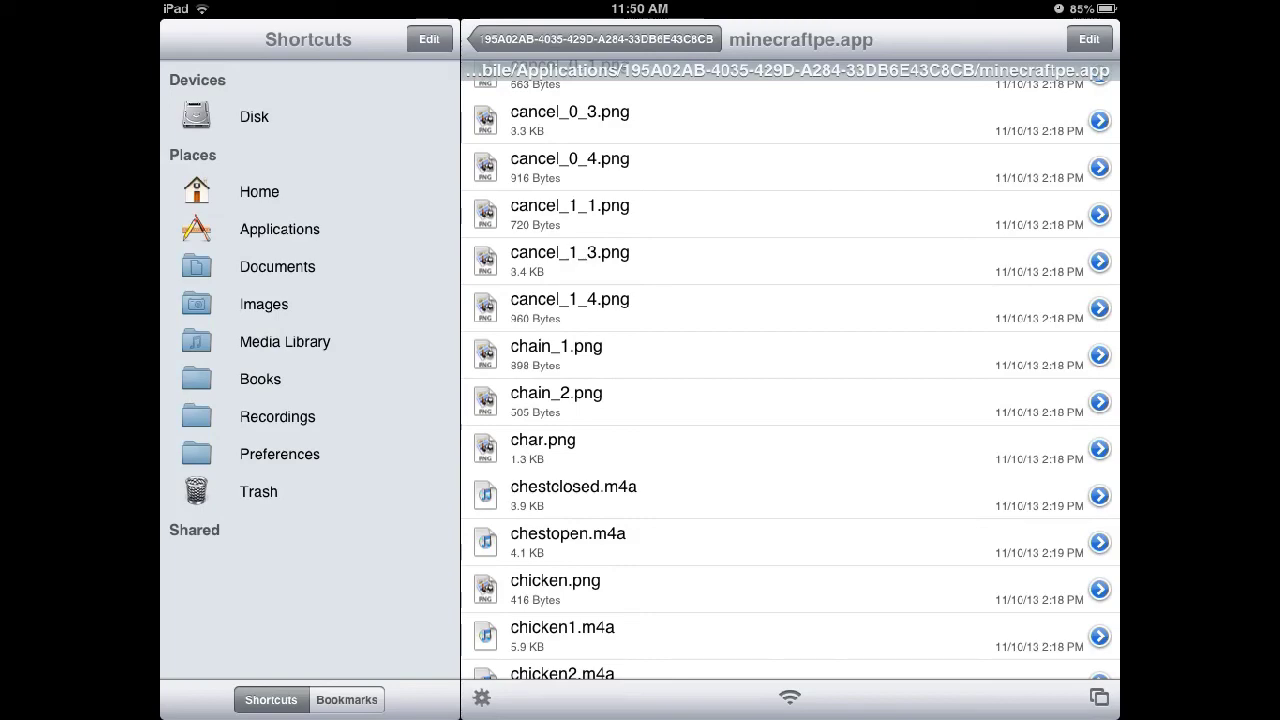
left_click(1099, 449)
scroll(790, 400, "down", 1)
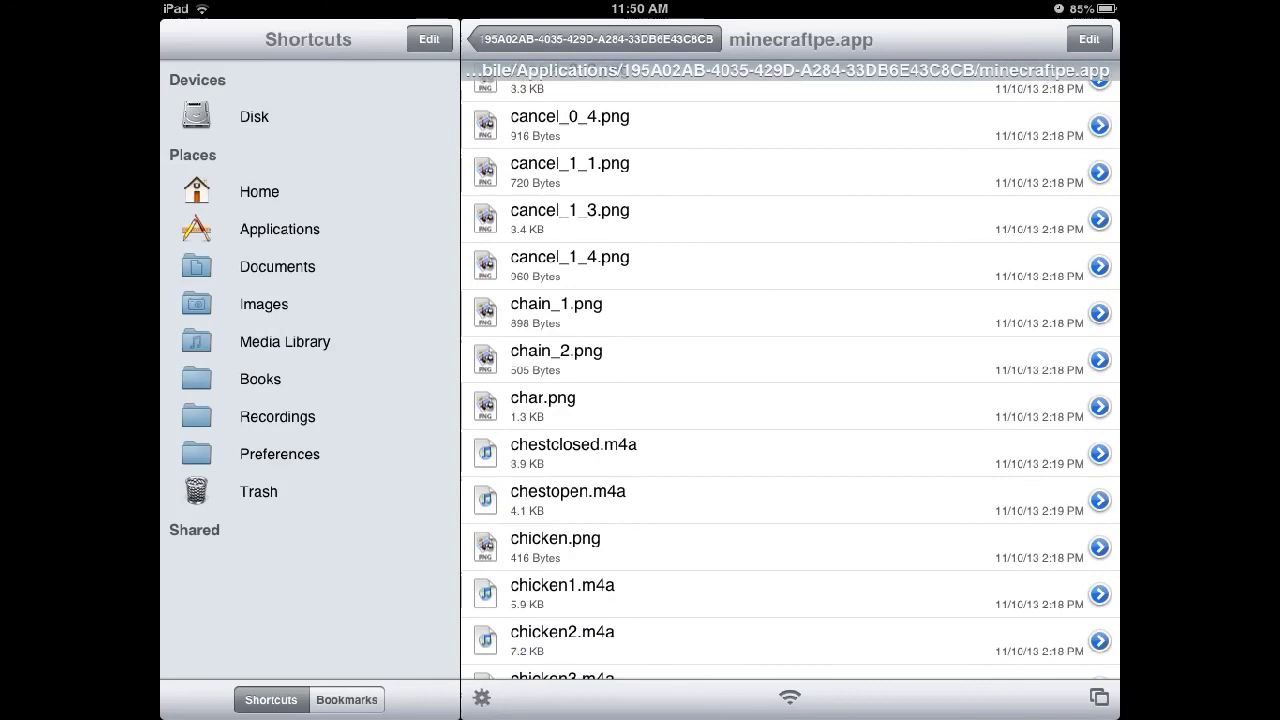
left_click(560, 405)
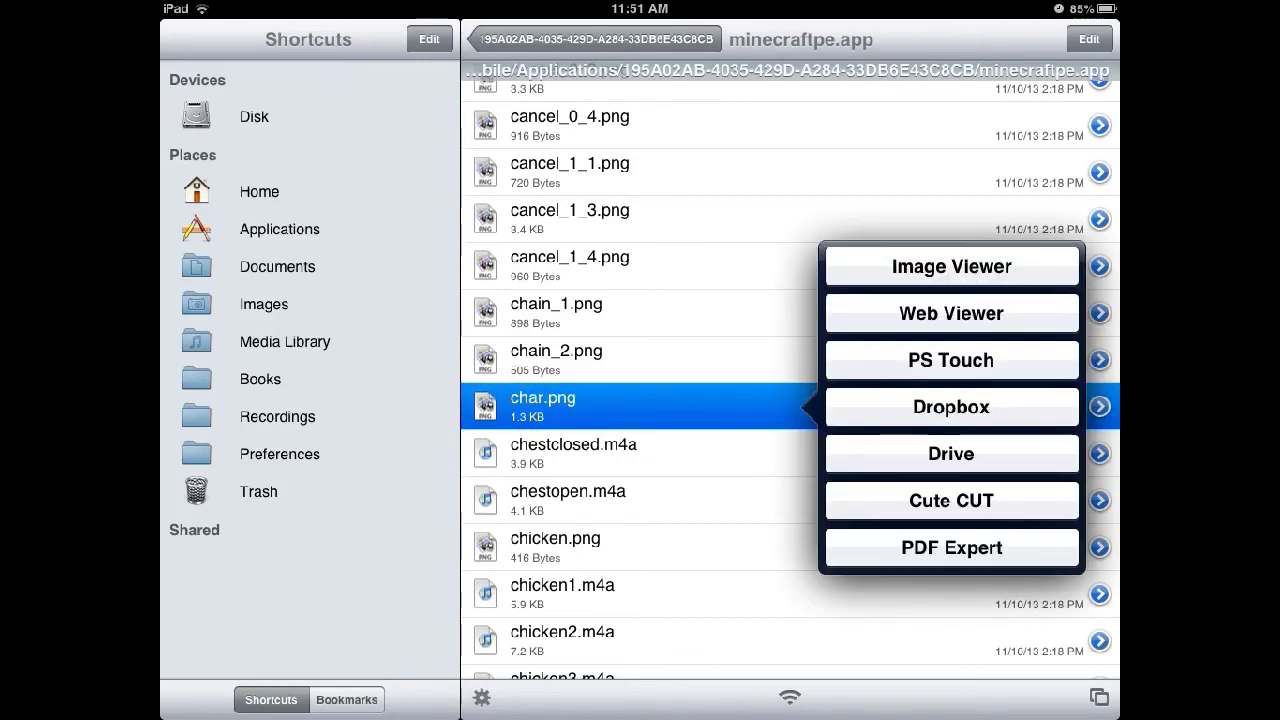
- Mark IMG_1104.PNG in the 101APPLE photo folder and copy it via Copy/Link
left_click(951, 407)
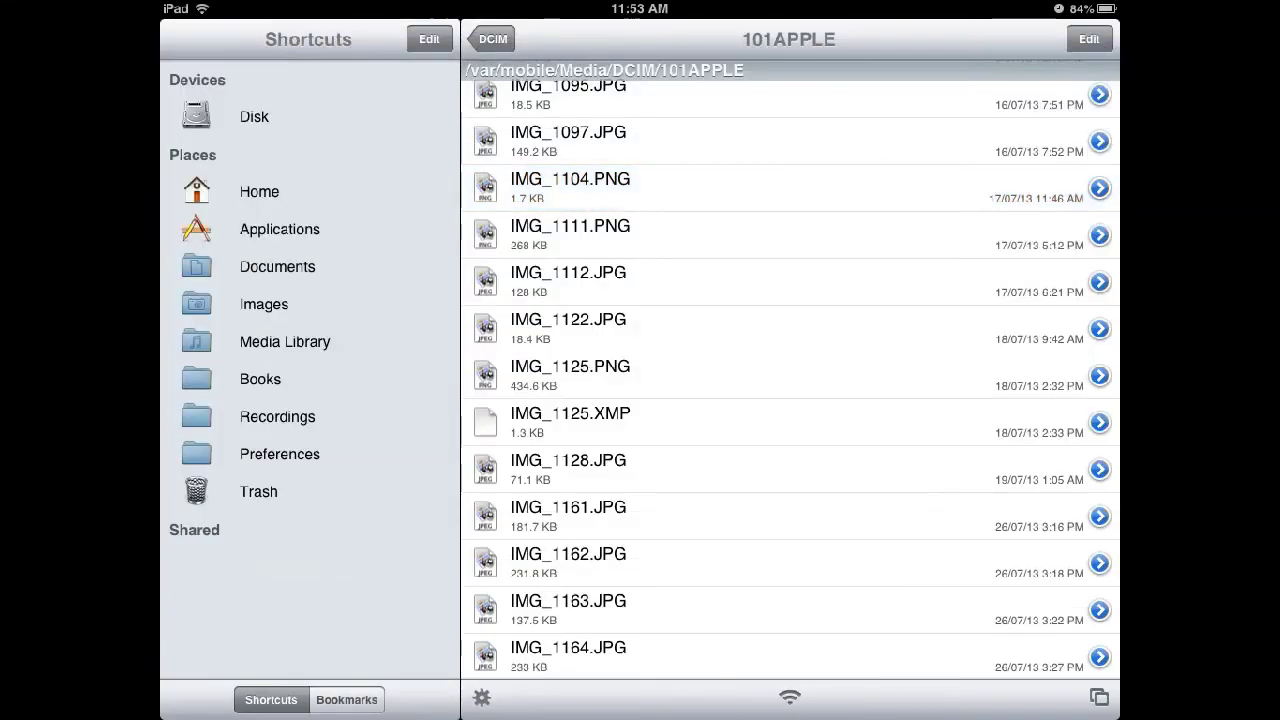
left_click(484, 187)
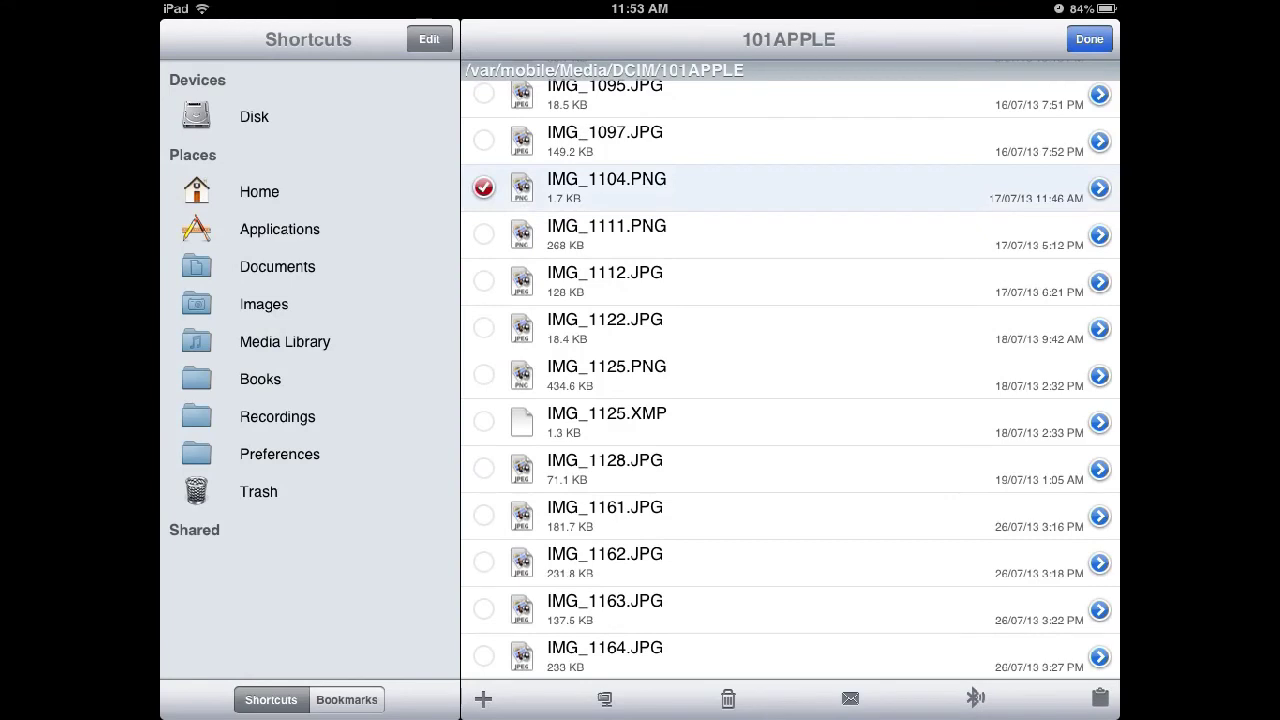
left_click(1099, 698)
left_click(974, 594)
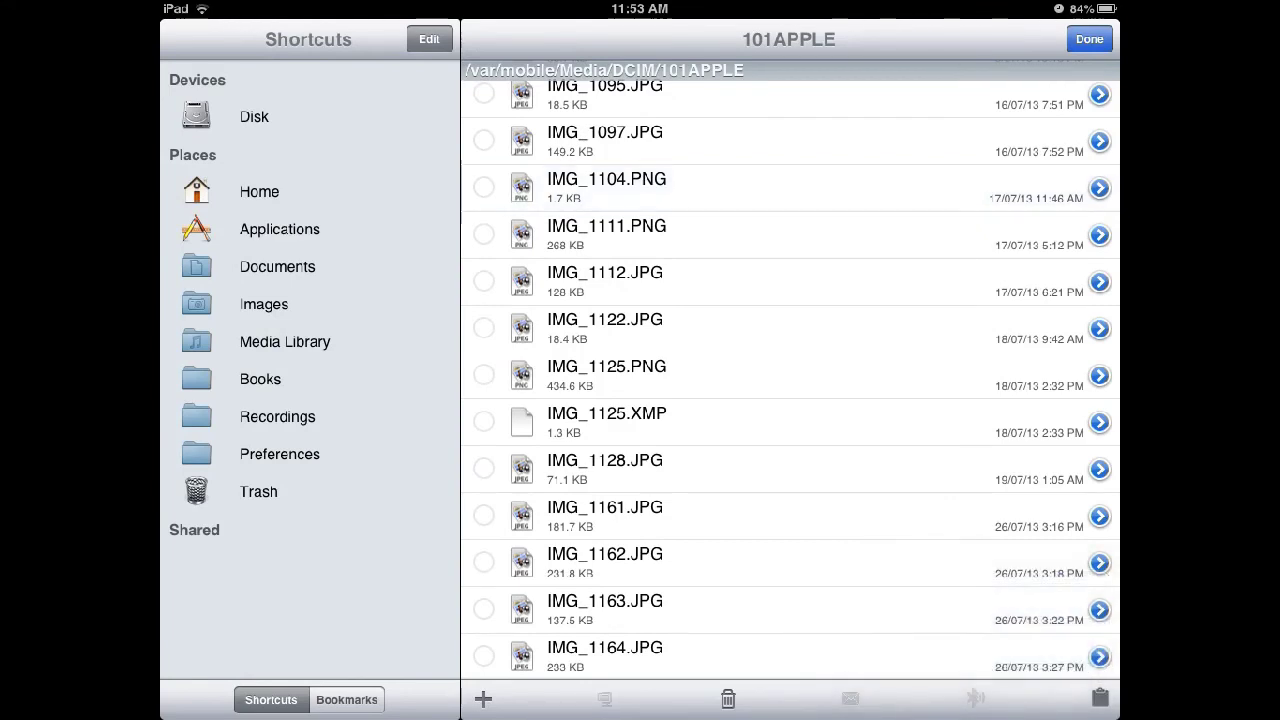
- Jump to the Minecraft PE folder through Bookmarks and open minecraftpe.app
left_click(346, 699)
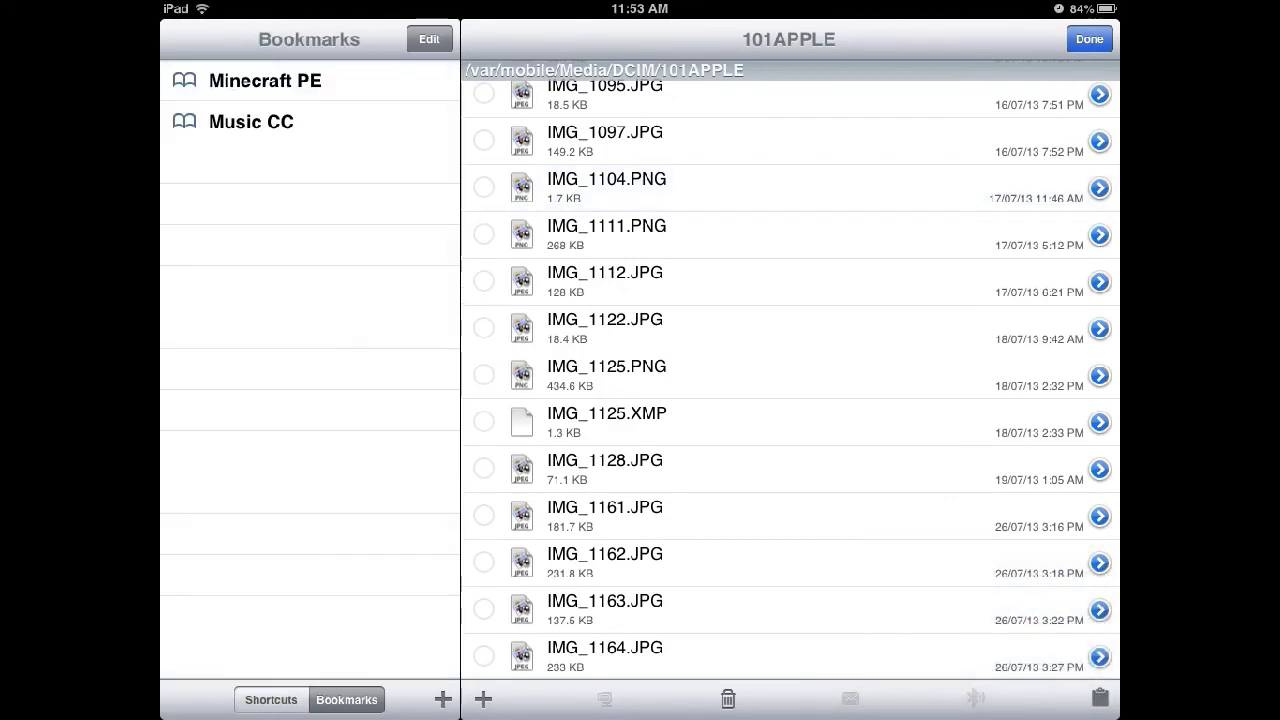
left_click(251, 121)
left_click(640, 434)
left_click(265, 80)
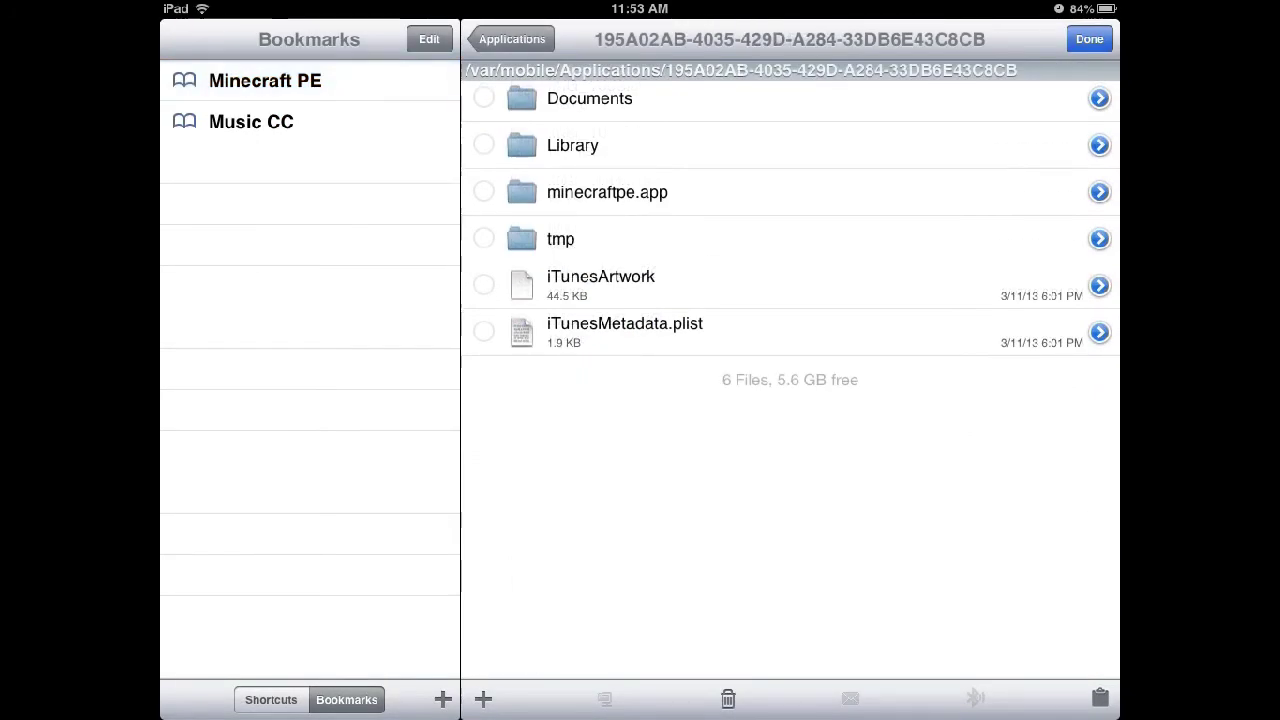
left_click(484, 192)
left_click(1089, 39)
left_click(607, 192)
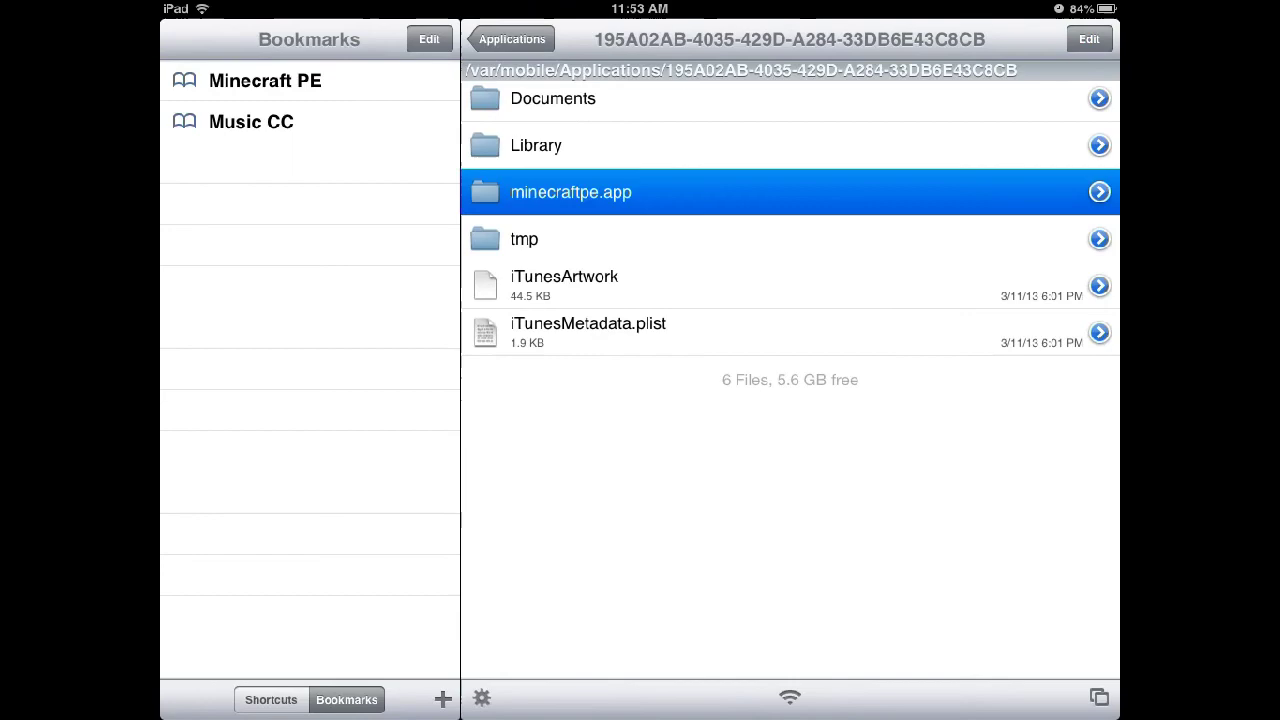
- Scroll down to char.png and dismiss its open-with list
scroll(790, 380, "down", 5)
scroll(790, 380, "down", 5)
scroll(790, 380, "down", 5)
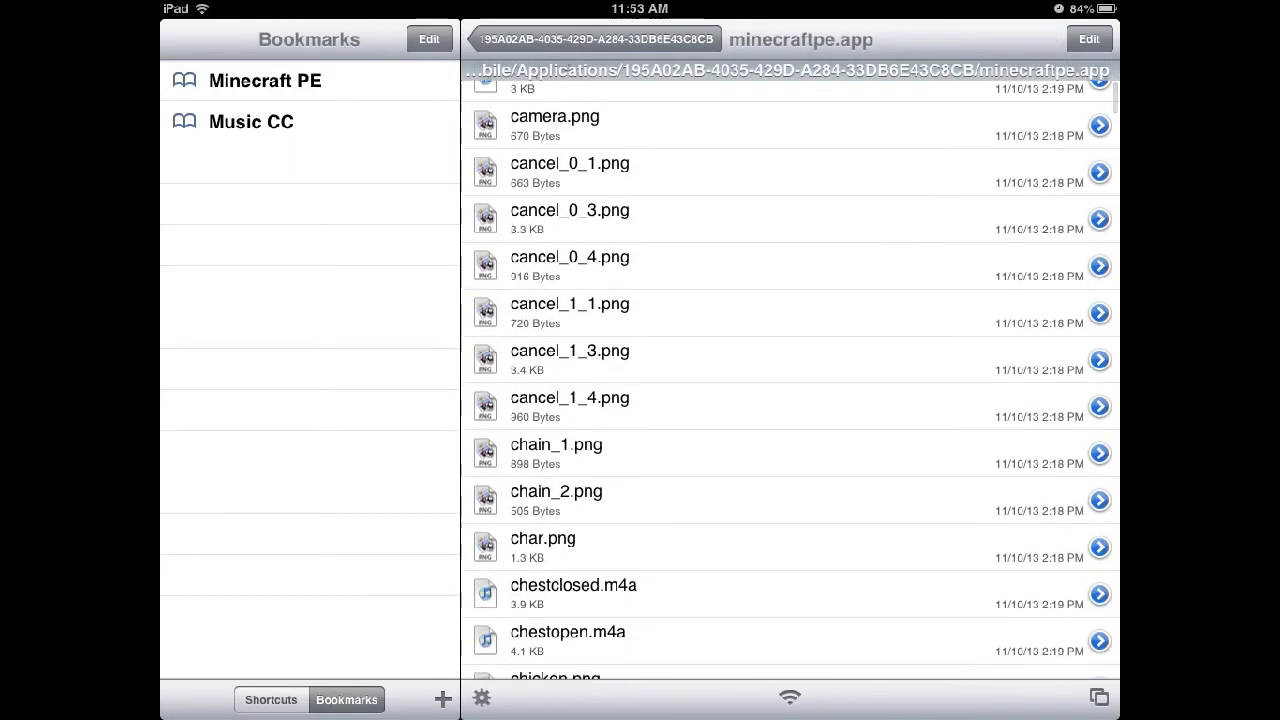
left_click(543, 437)
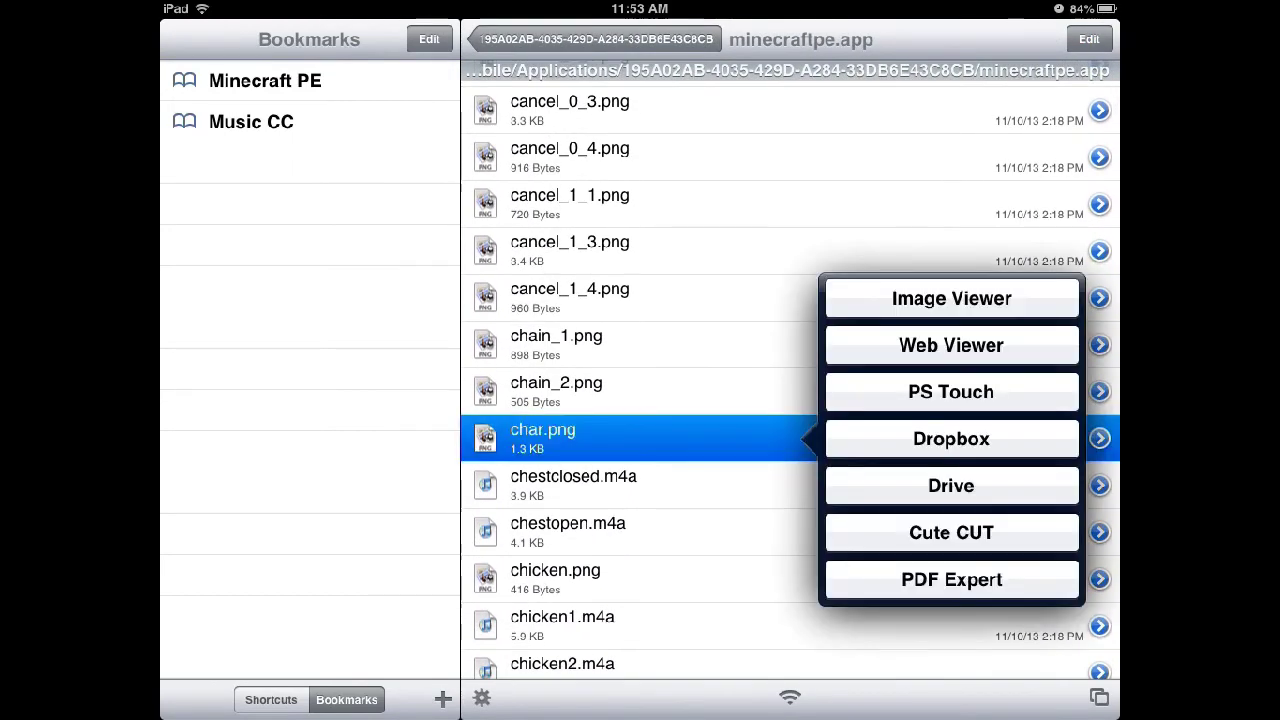
left_click(1089, 39)
- Paste IMG_1104.PNG into minecraftpe.app, then move the original char.png via Move File to Trash
left_click(484, 437)
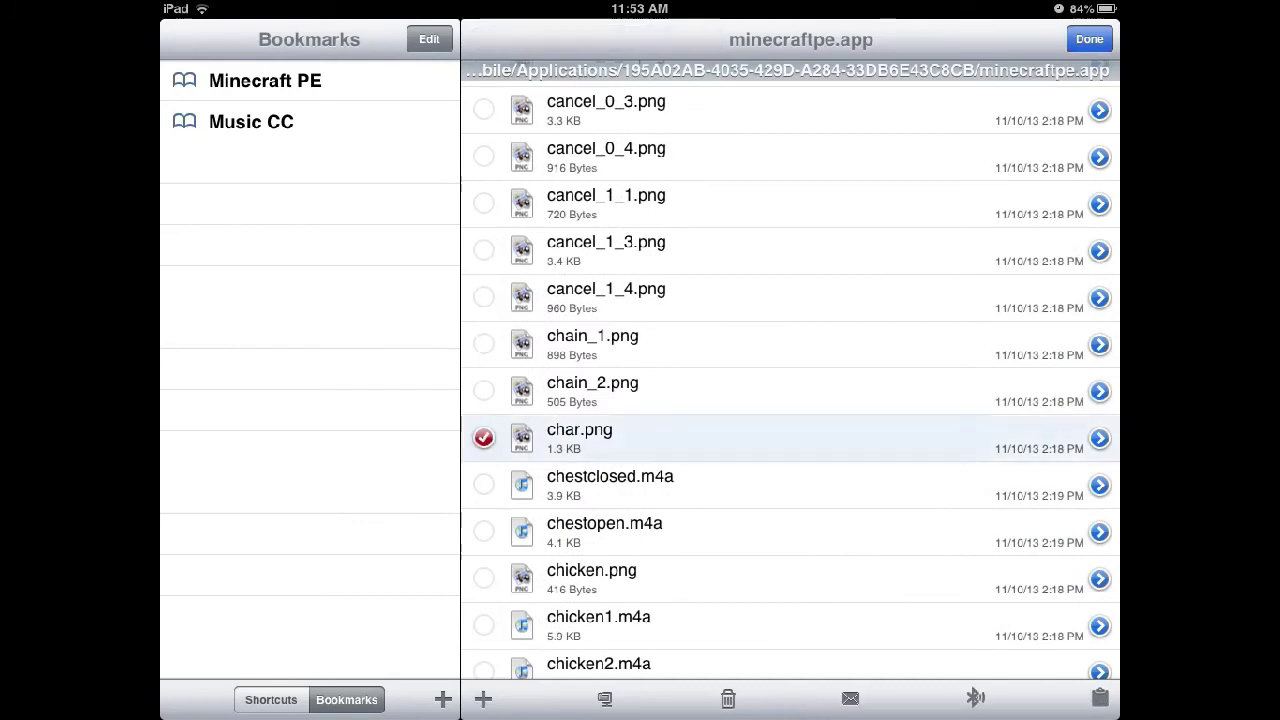
left_click(1099, 698)
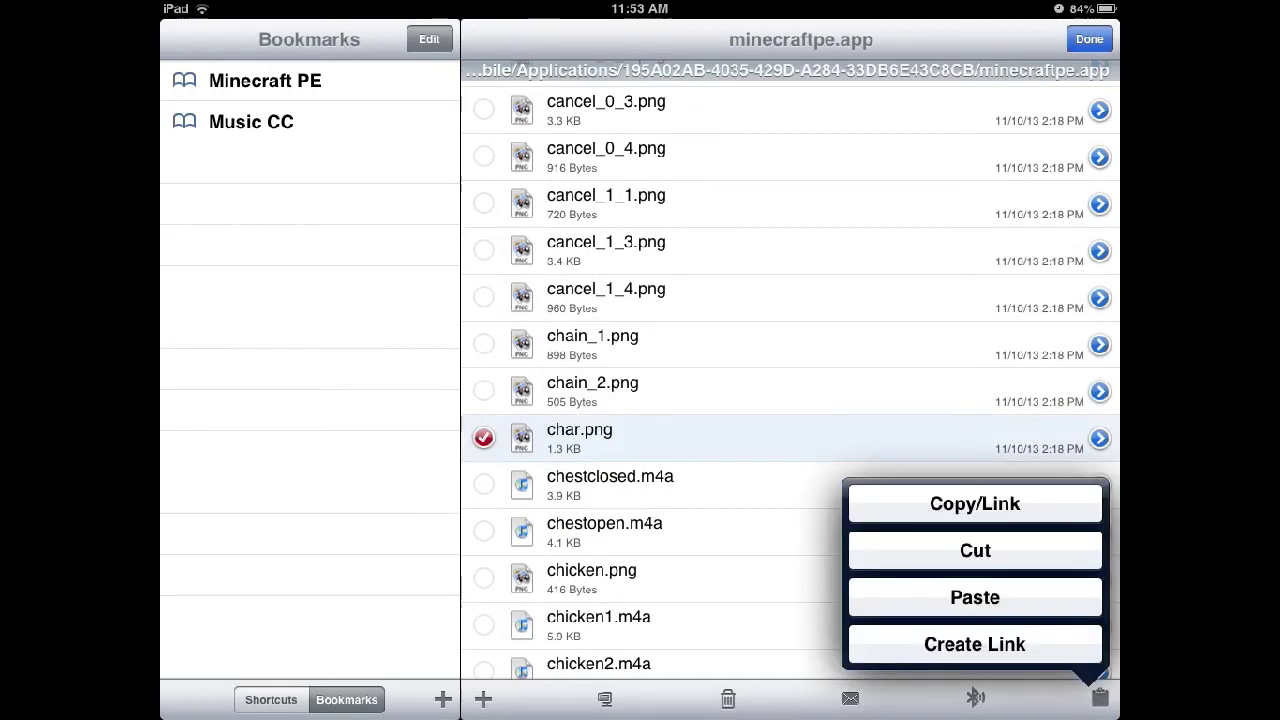
left_click(975, 597)
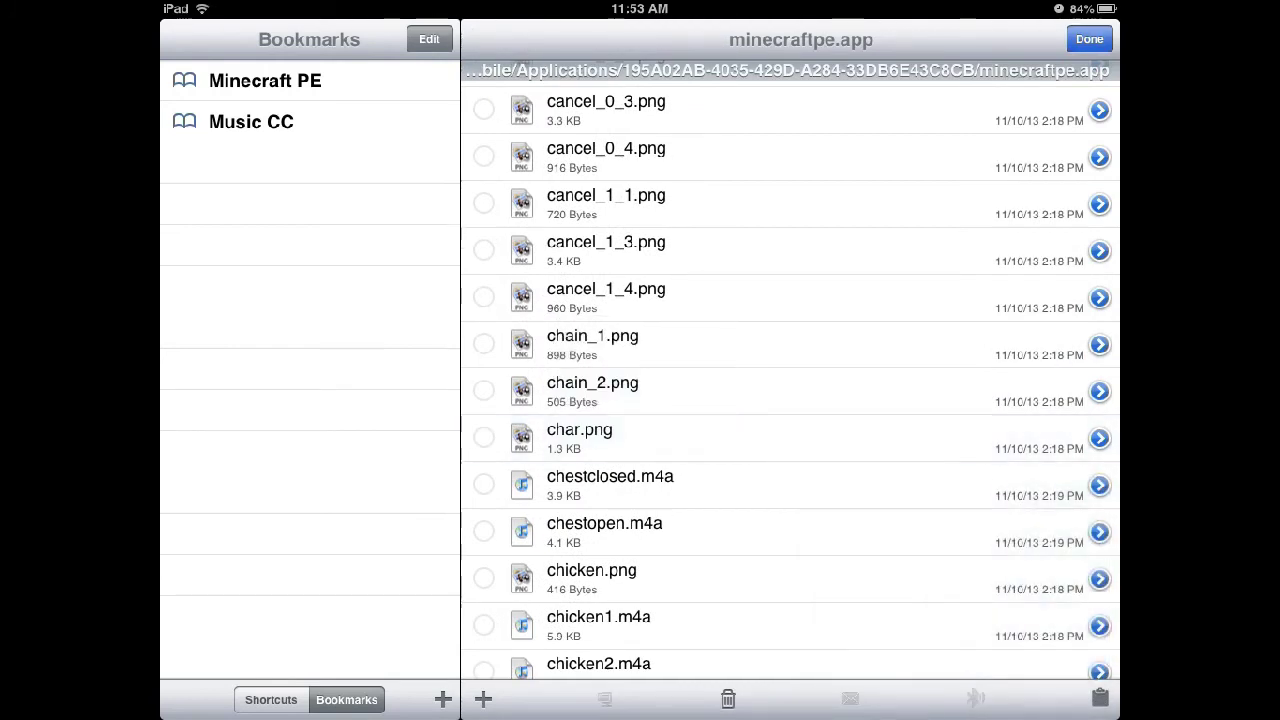
left_click(484, 437)
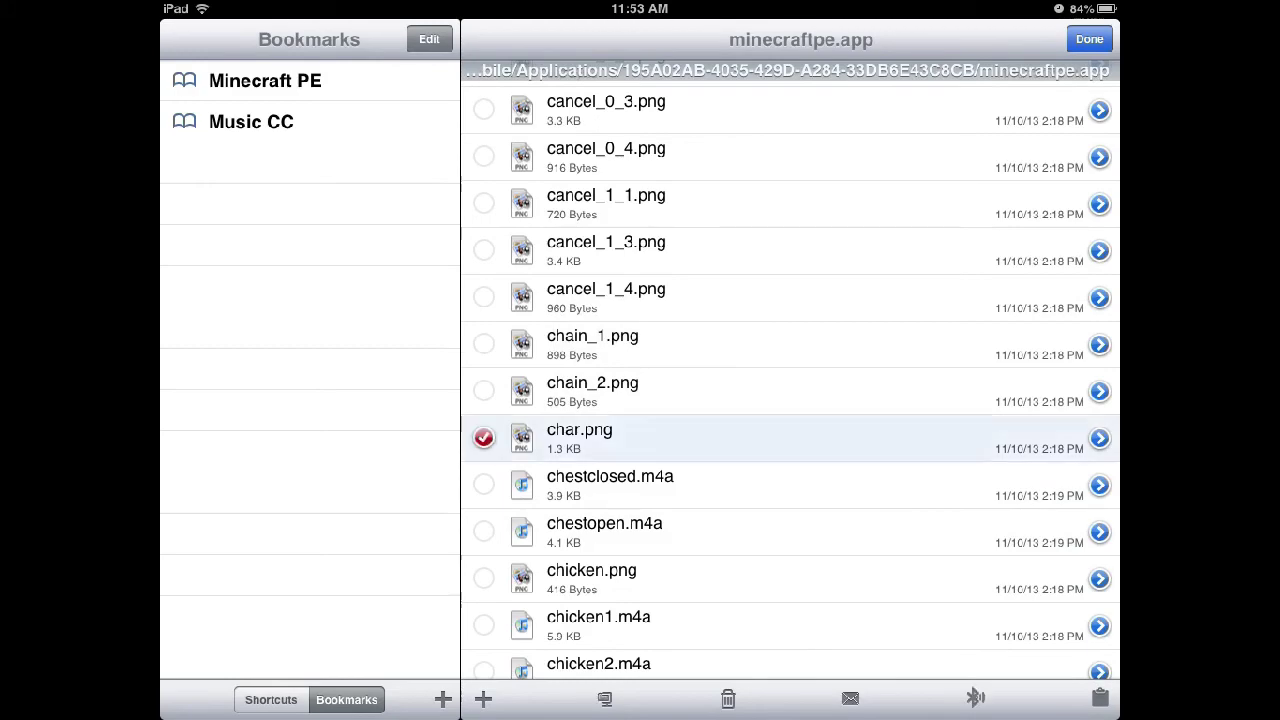
left_click(728, 698)
left_click(729, 550)
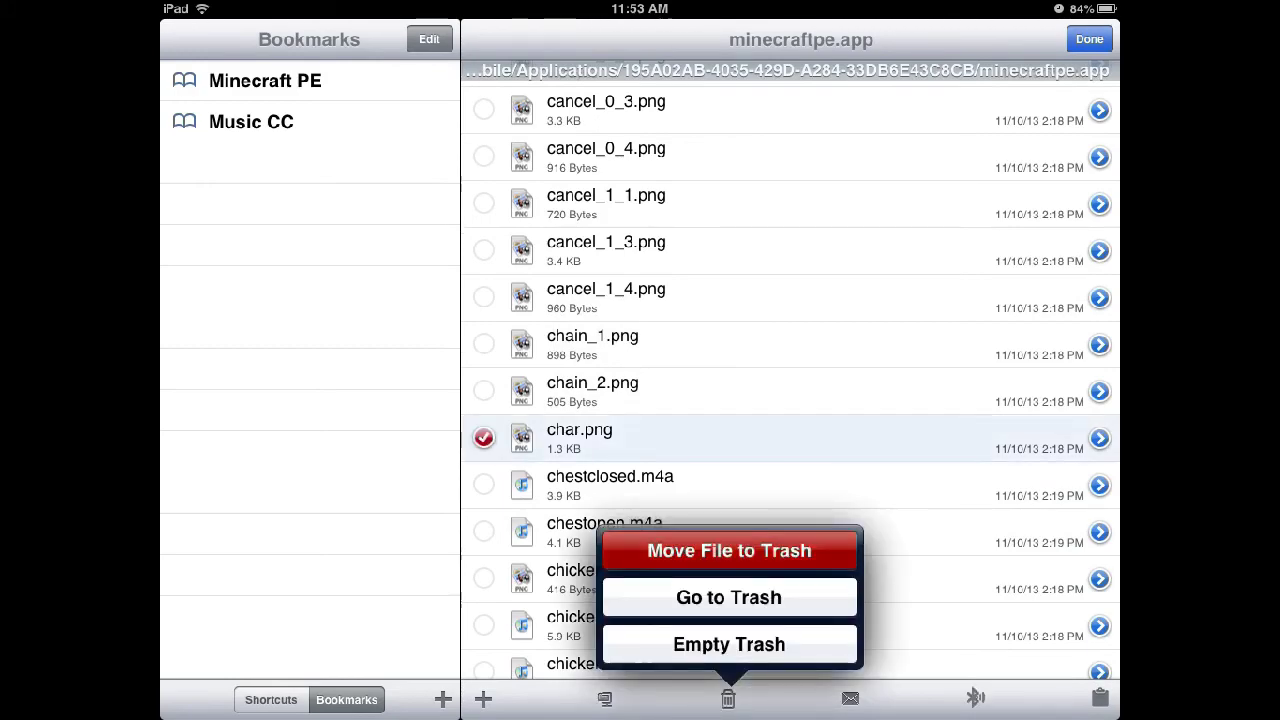
scroll(790, 380, "down", 15)
- Scroll down to the pasted IMG_1104.PNG and exit multi-select mode
scroll(790, 377, "down", 10)
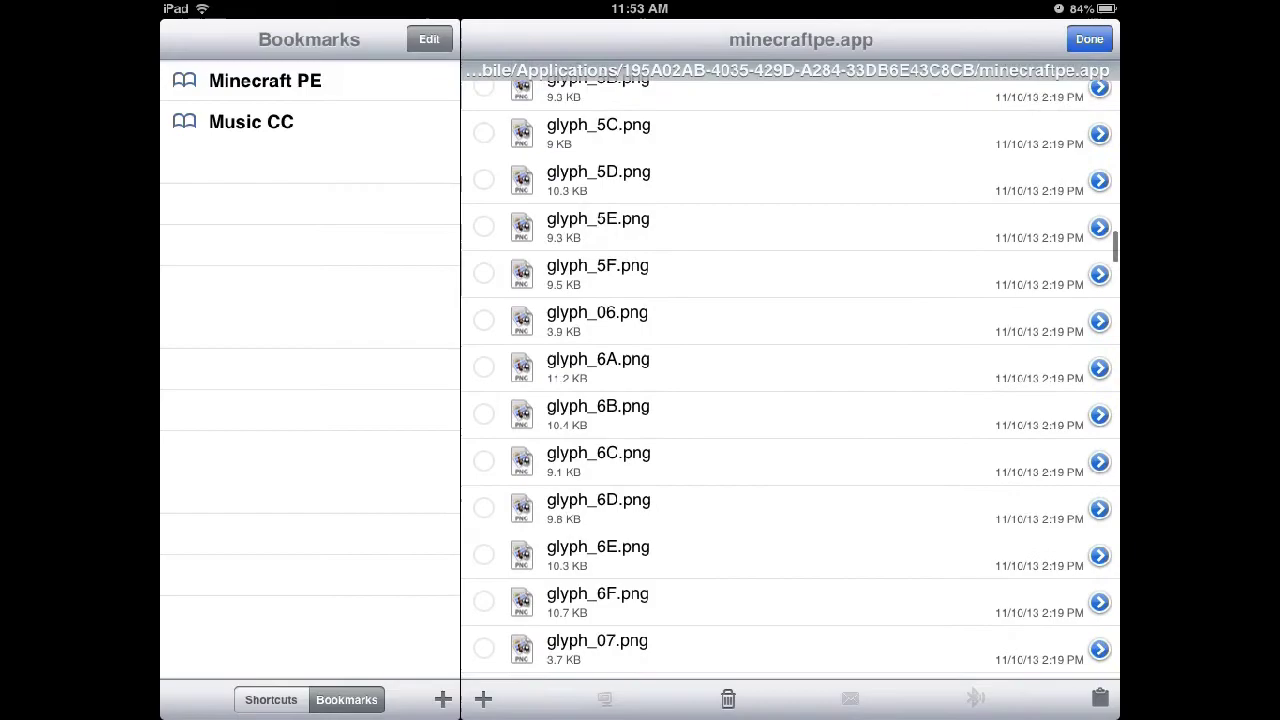
scroll(790, 377, "down", 10)
scroll(790, 377, "down", 10)
scroll(790, 377, "down", 10)
scroll(790, 375, "up", 5)
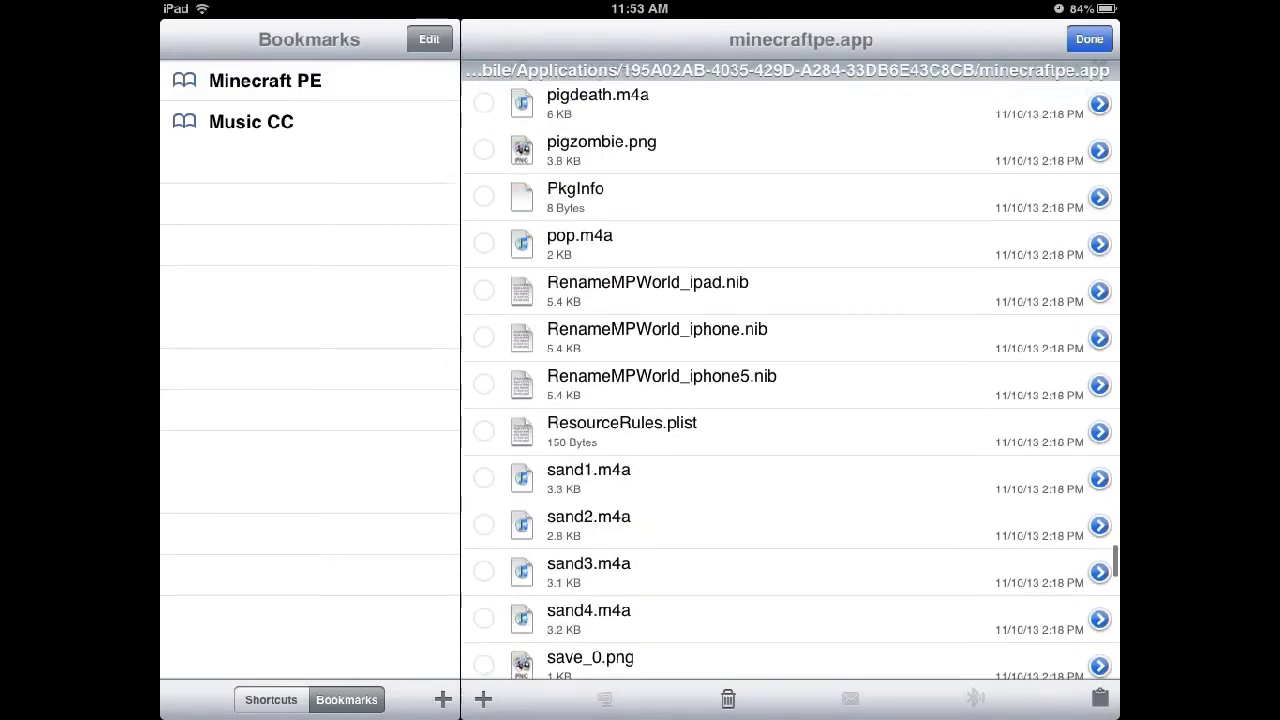
scroll(790, 375, "up", 10)
scroll(790, 375, "up", 10)
scroll(790, 375, "up", 5)
scroll(790, 375, "up", 2)
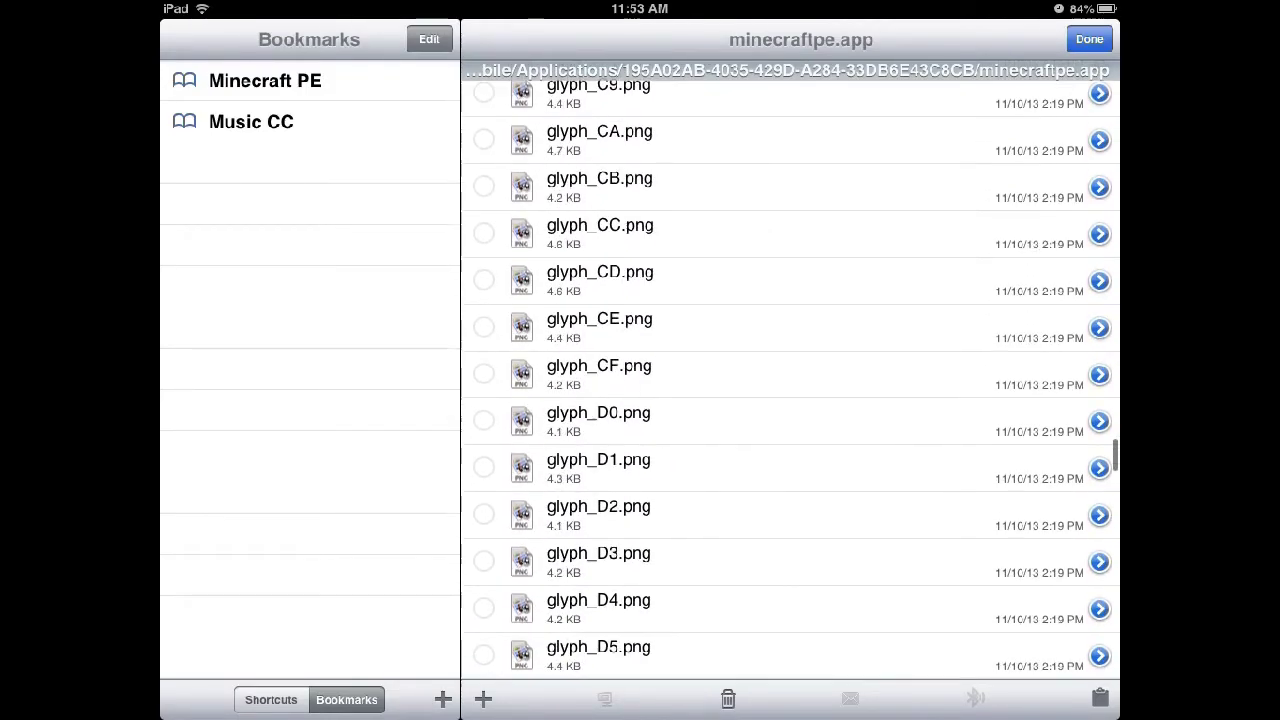
scroll(790, 375, "down", 10)
scroll(790, 375, "down", 5)
scroll(790, 375, "up", 5)
scroll(790, 375, "down", 5)
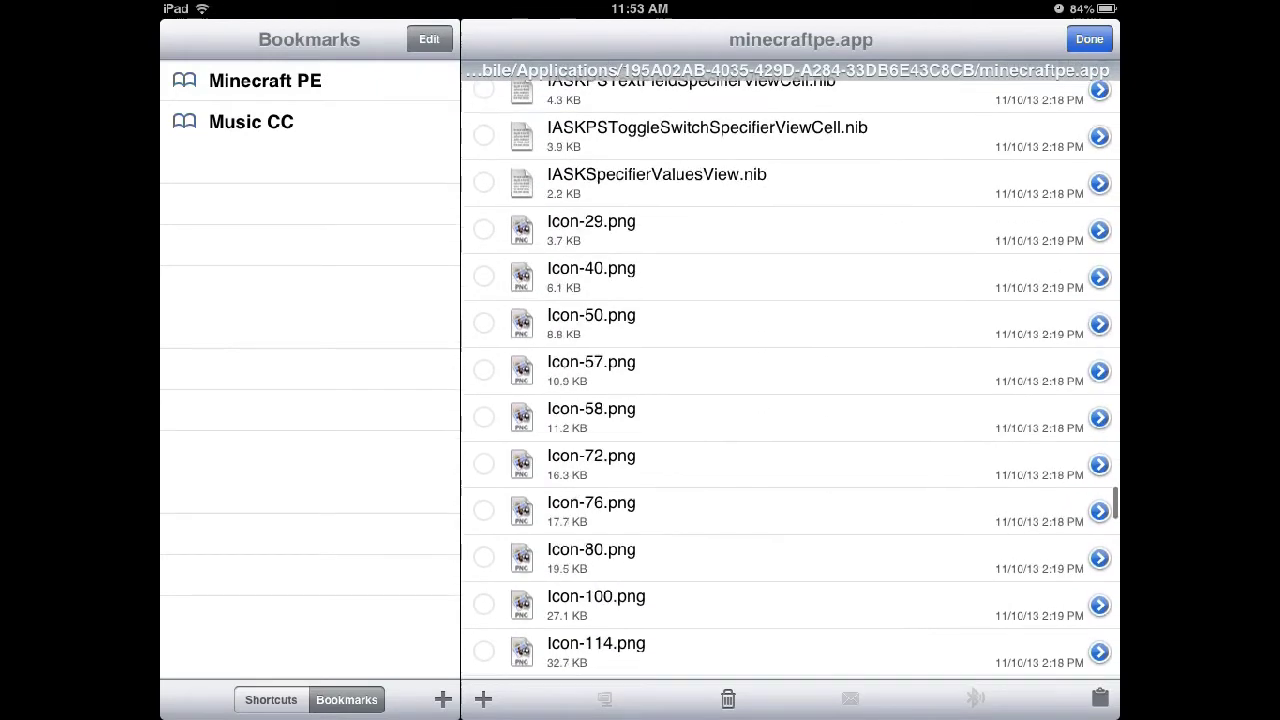
scroll(790, 375, "down", 10)
scroll(790, 375, "down", 5)
left_click(484, 228)
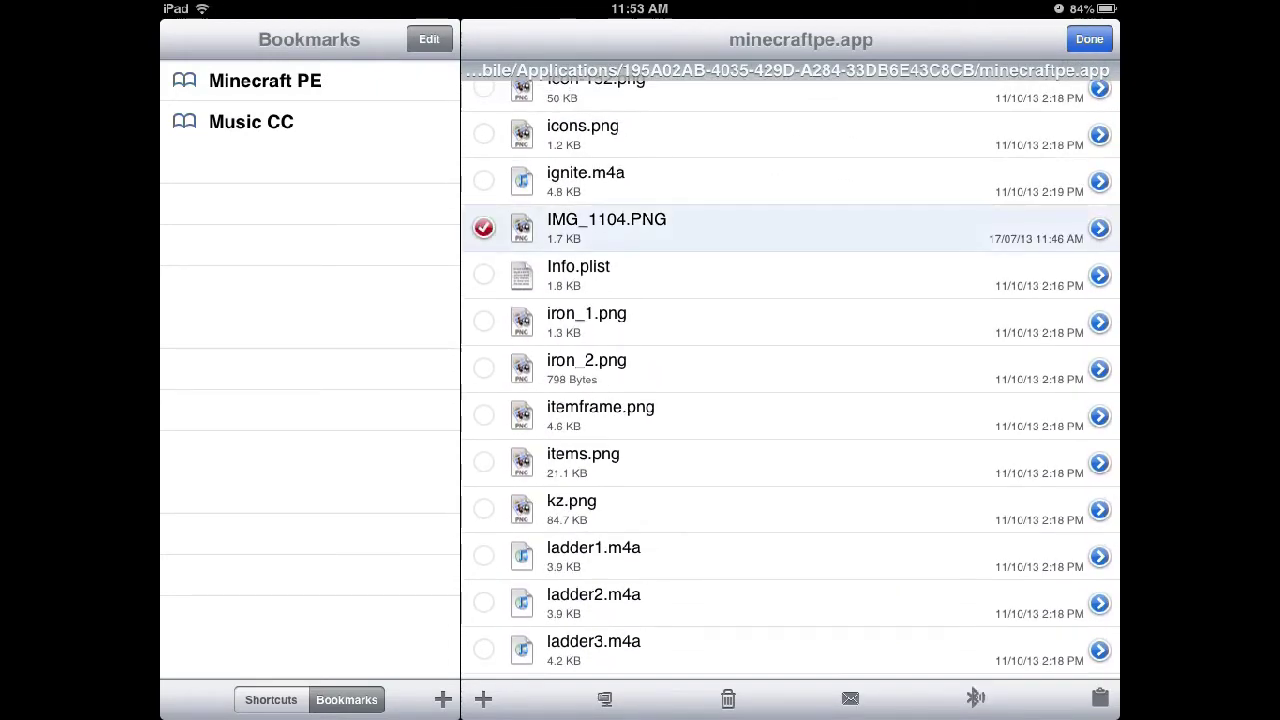
left_click(1089, 39)
- Rename the pasted IMG_1104.PNG to char.png in File Attributes
left_click(1099, 228)
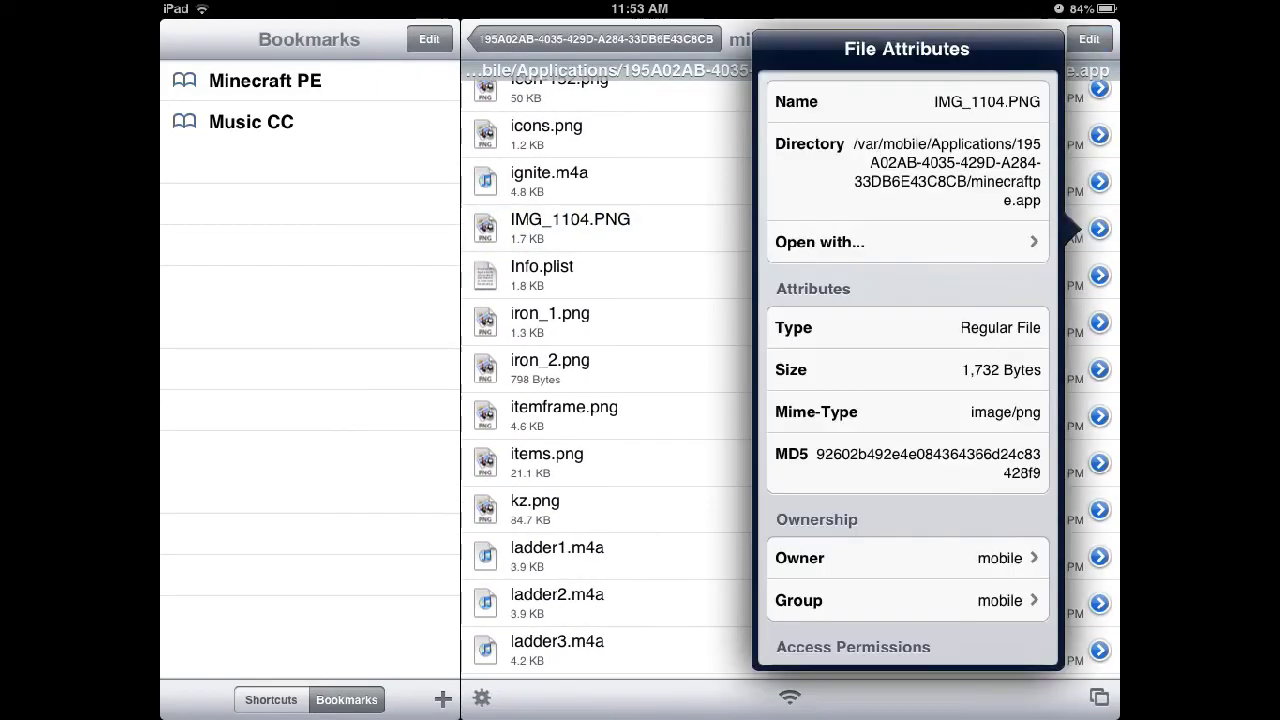
left_click(985, 101)
key("BackSpace")
key("BackSpace")
key("BackSpace")
key("BackSpace")
key("BackSpace")
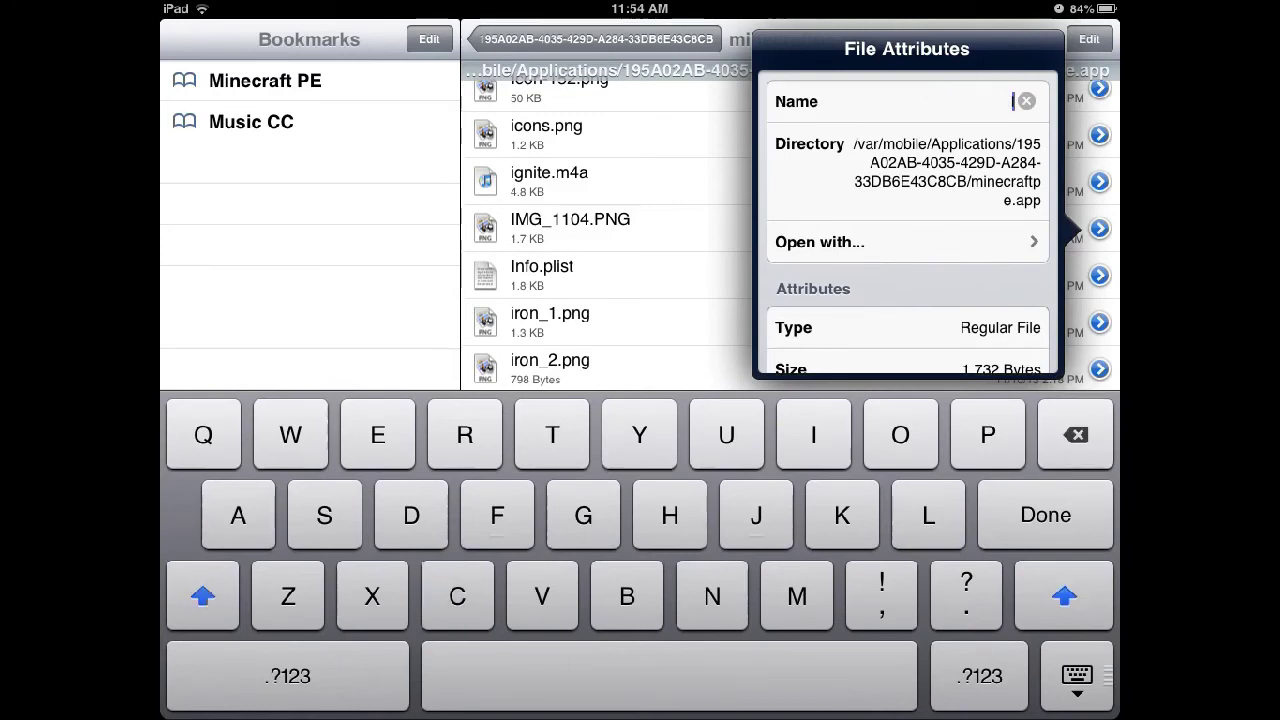
type("char")
key("shift")
type(".png")
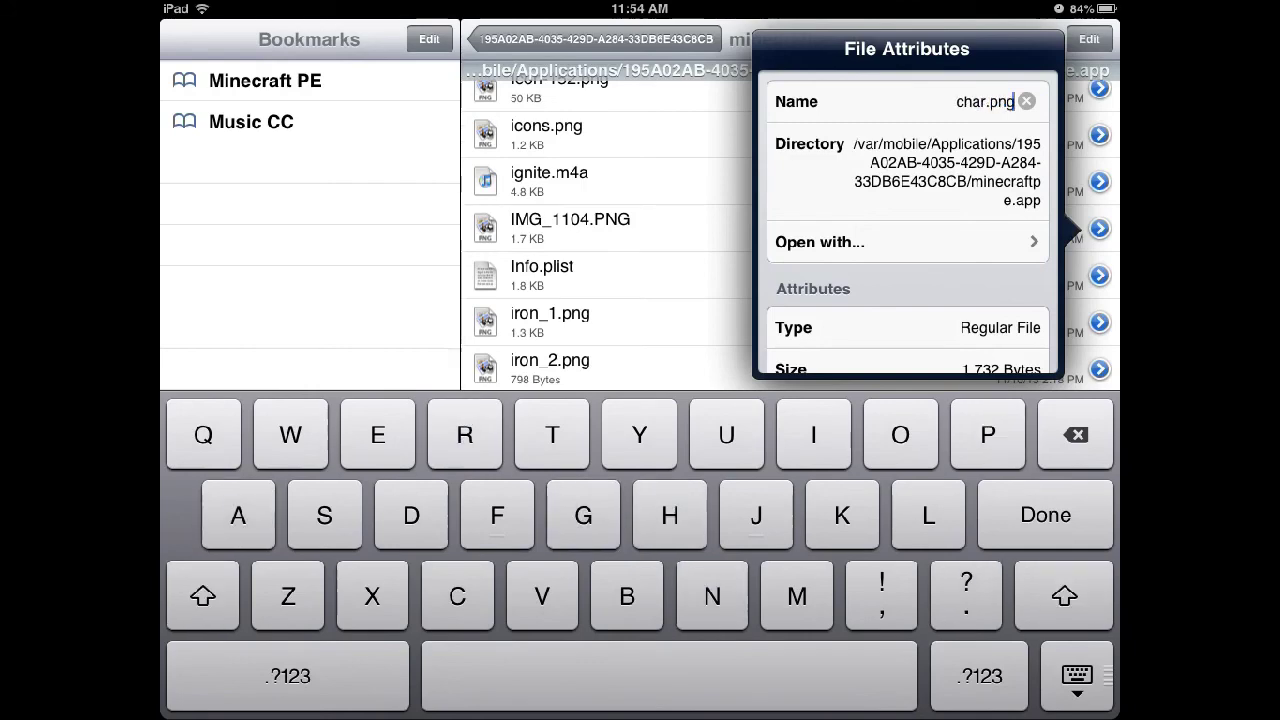
key("Return")
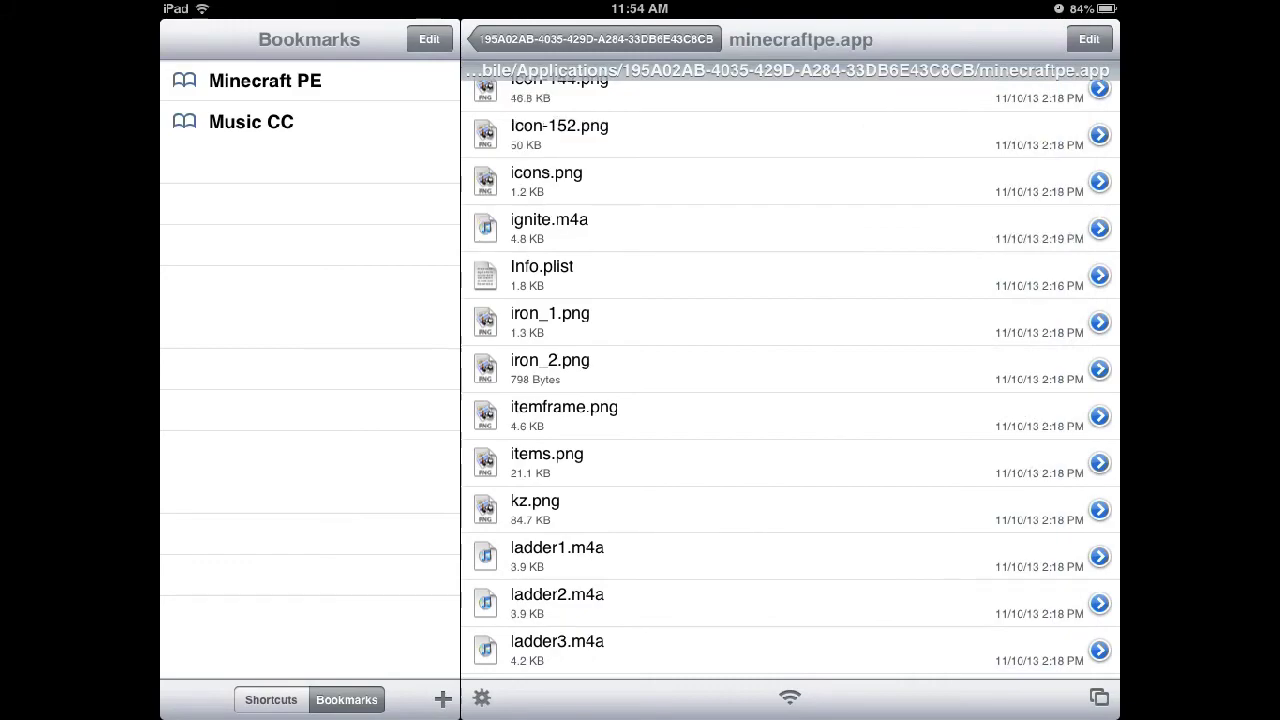
- Scroll up the minecraftpe.app list to the renamed char.png
scroll(790, 380, "up", 5)
scroll(790, 380, "up", 15)
scroll(790, 380, "up", 10)
scroll(790, 380, "up", 15)
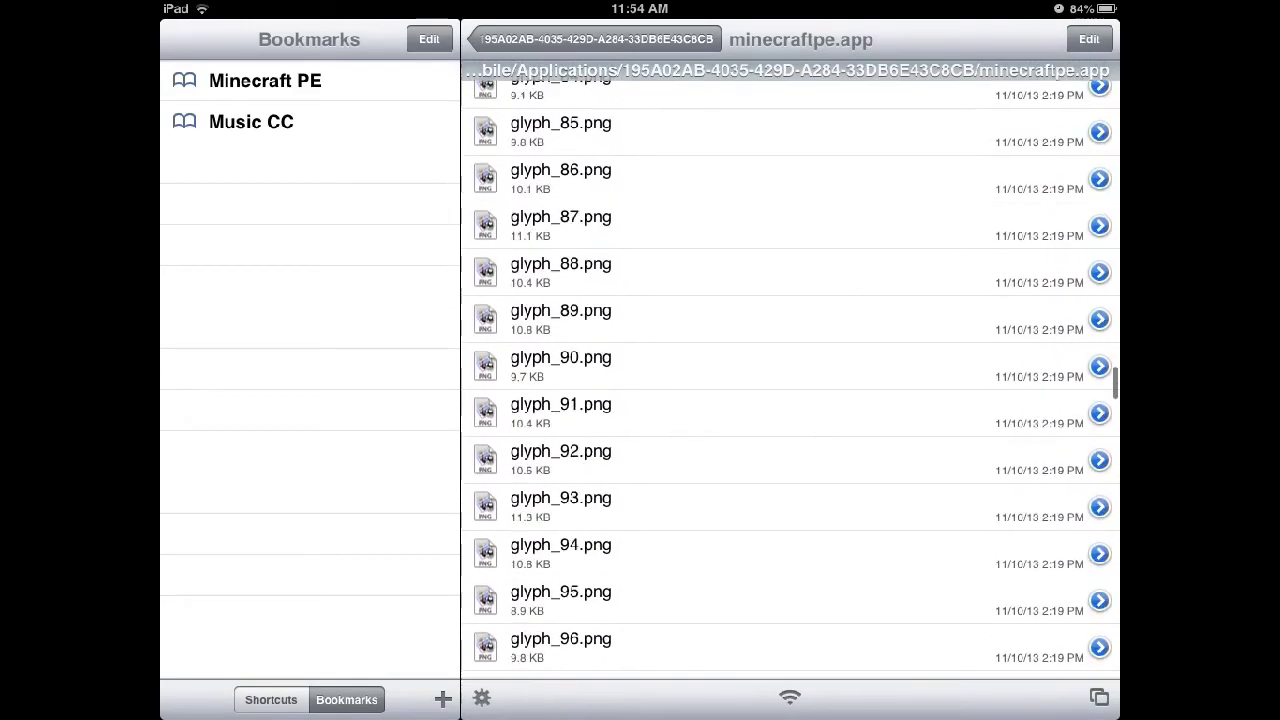
scroll(790, 380, "up", 10)
scroll(790, 380, "up", 10)
scroll(790, 380, "up", 10)
scroll(790, 380, "up", 5)
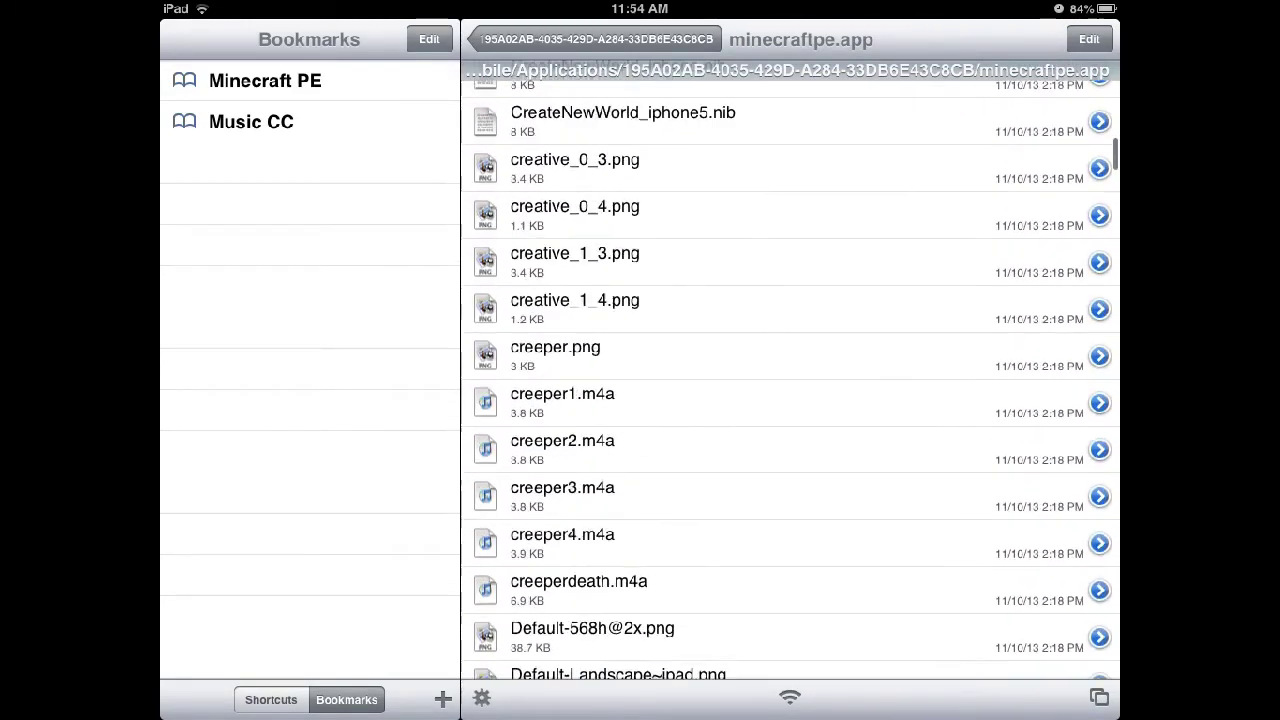
scroll(790, 380, "down", 1)
scroll(790, 380, "down", 7)
scroll(790, 380, "up", 2)
scroll(790, 380, "down", 5)
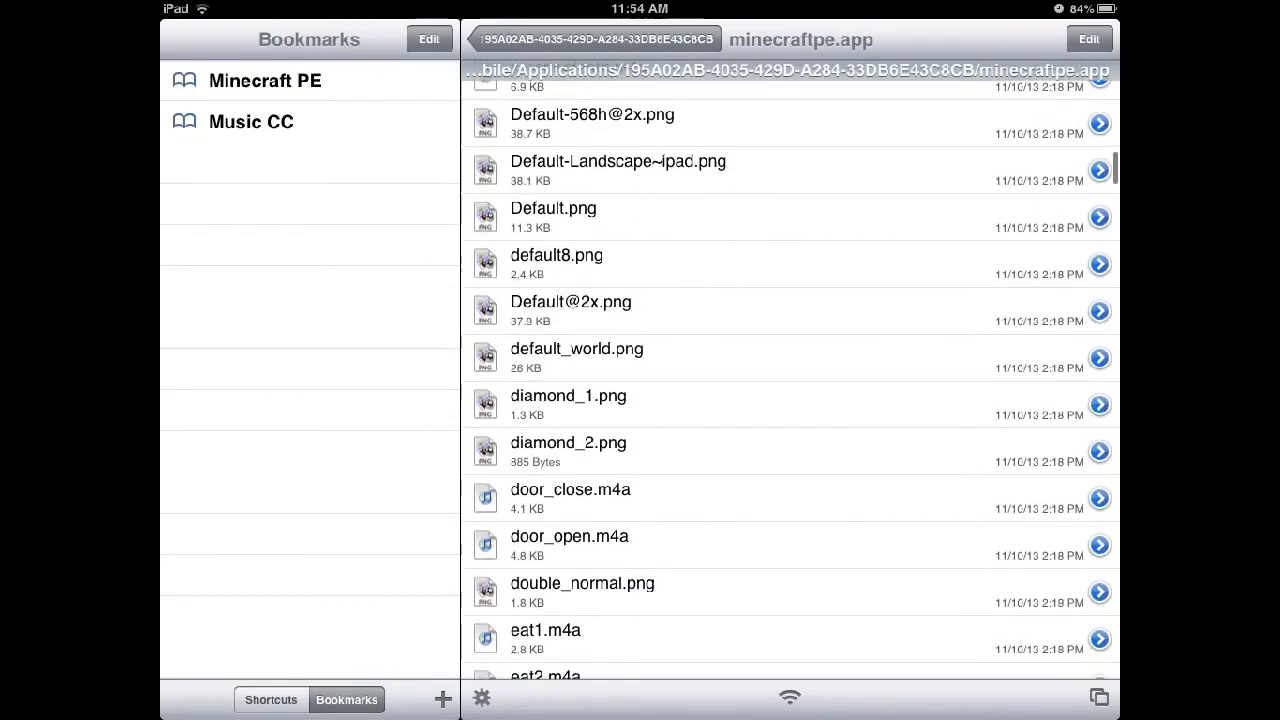
scroll(790, 380, "down", 1)
scroll(790, 380, "up", 1)
scroll(790, 380, "up", 10)
scroll(790, 380, "up", 5)
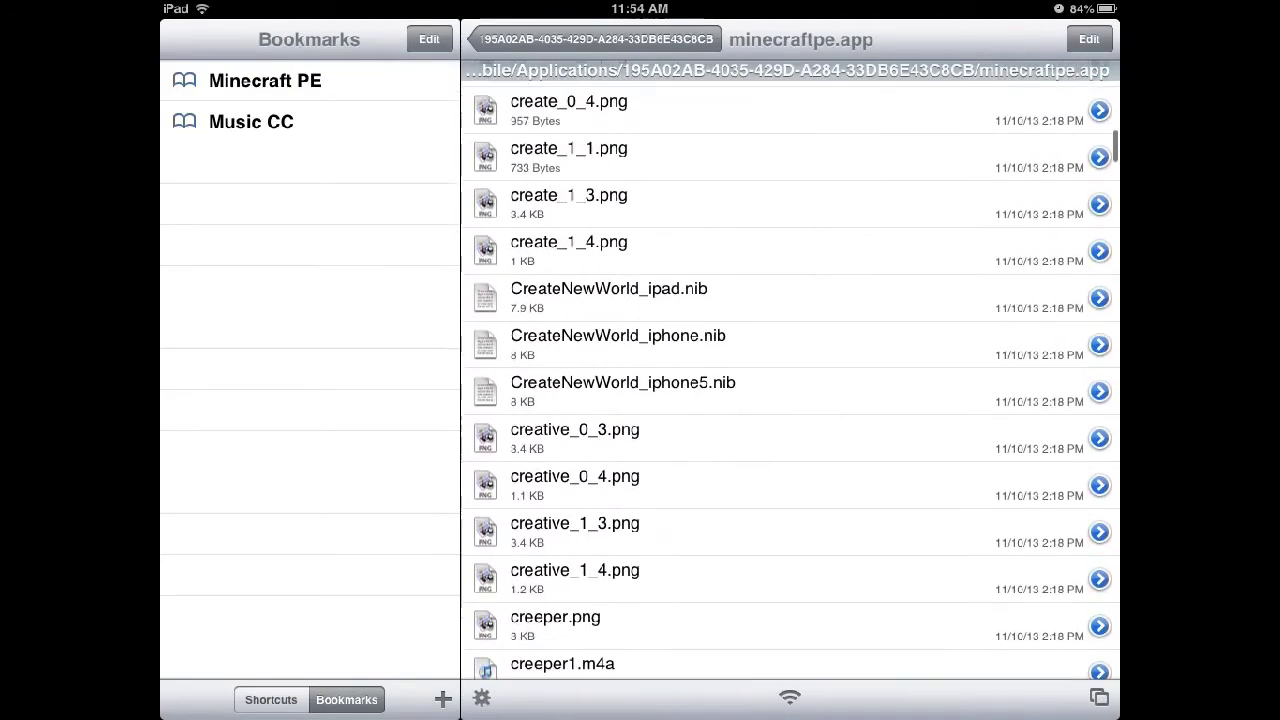
scroll(790, 380, "up", 3)
scroll(790, 380, "up", 4)
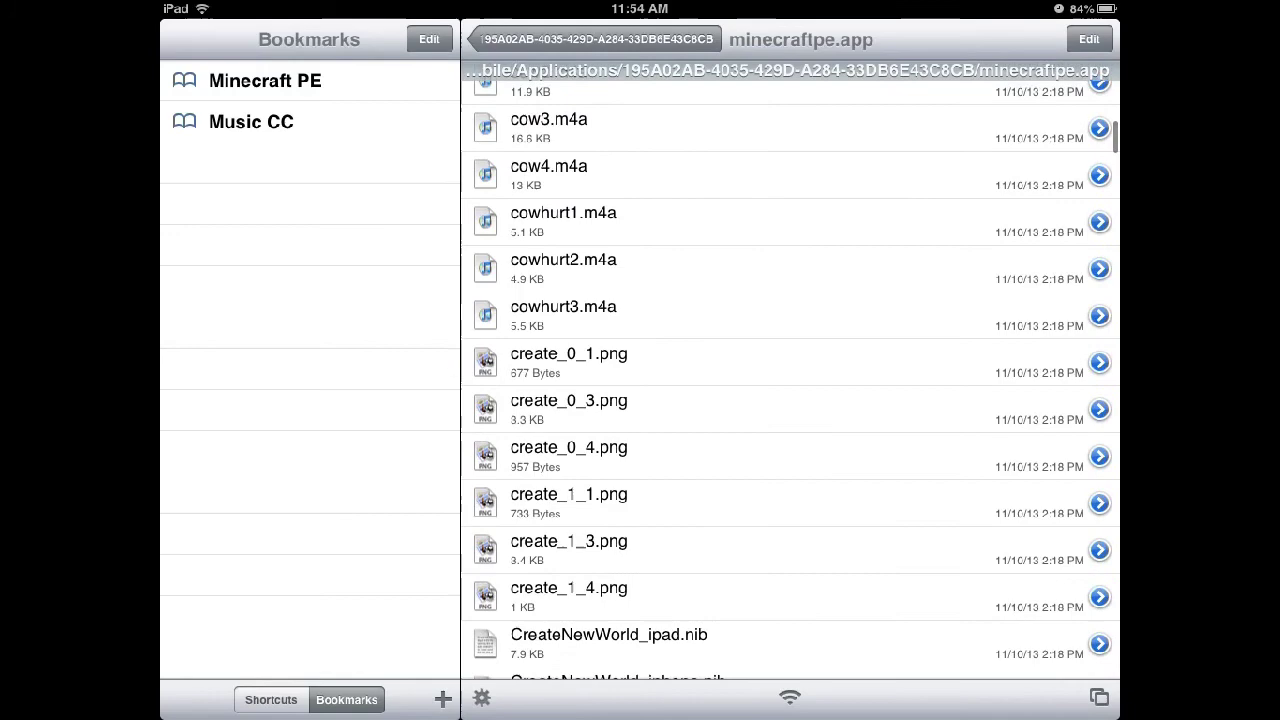
scroll(790, 380, "up", 6)
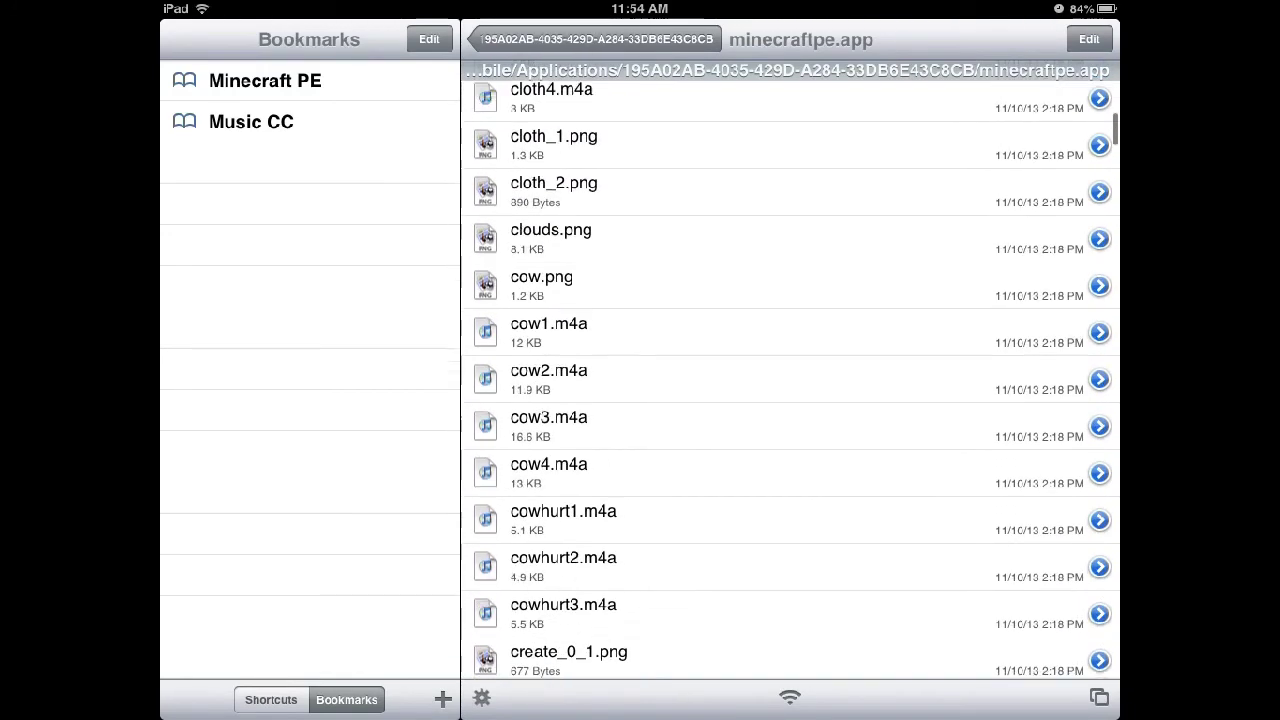
scroll(790, 380, "up", 3)
scroll(790, 380, "up", 5)
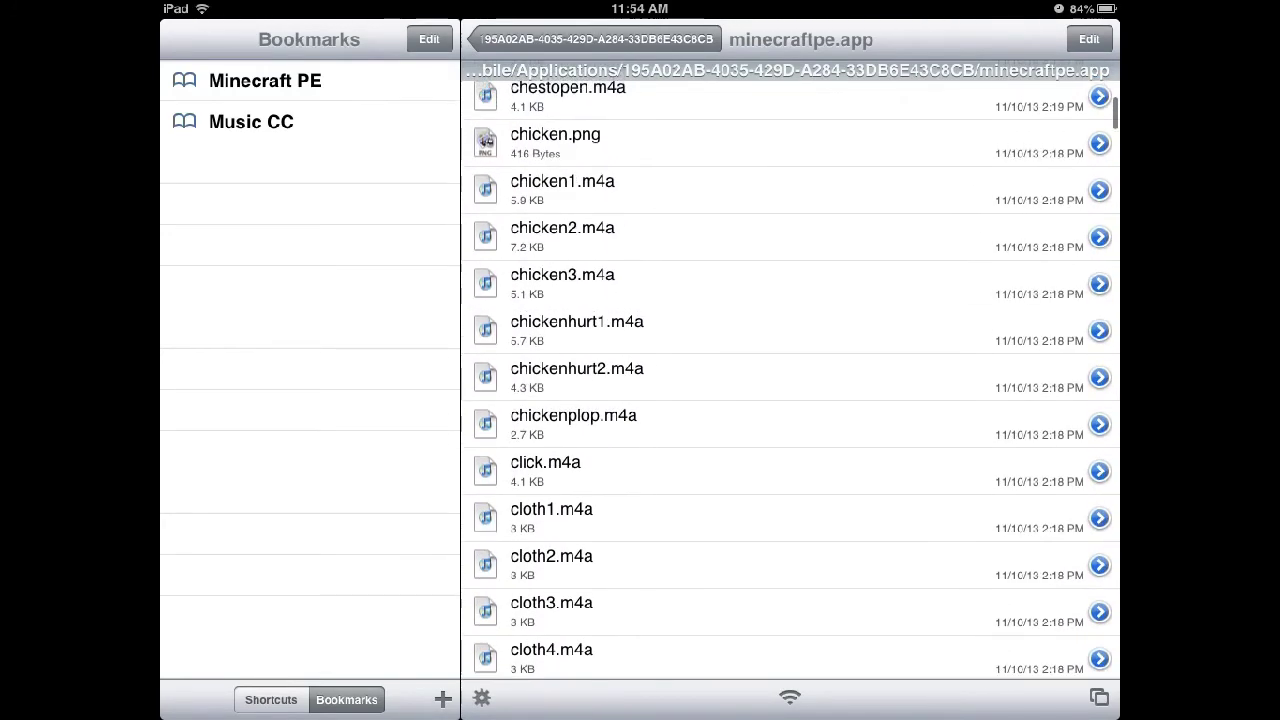
- Preview char.png in Image Viewer as a 64x32 skin, then return to the parent folder
left_click(560, 248)
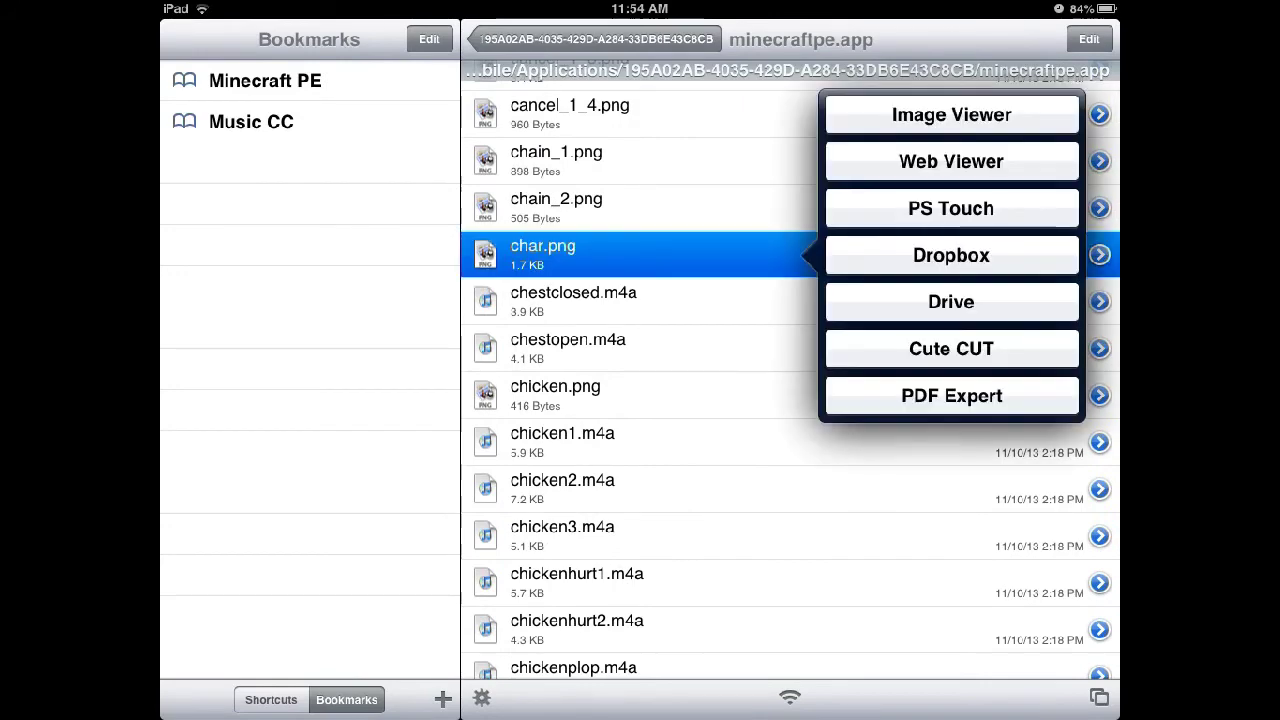
left_click(951, 114)
left_click(1089, 38)
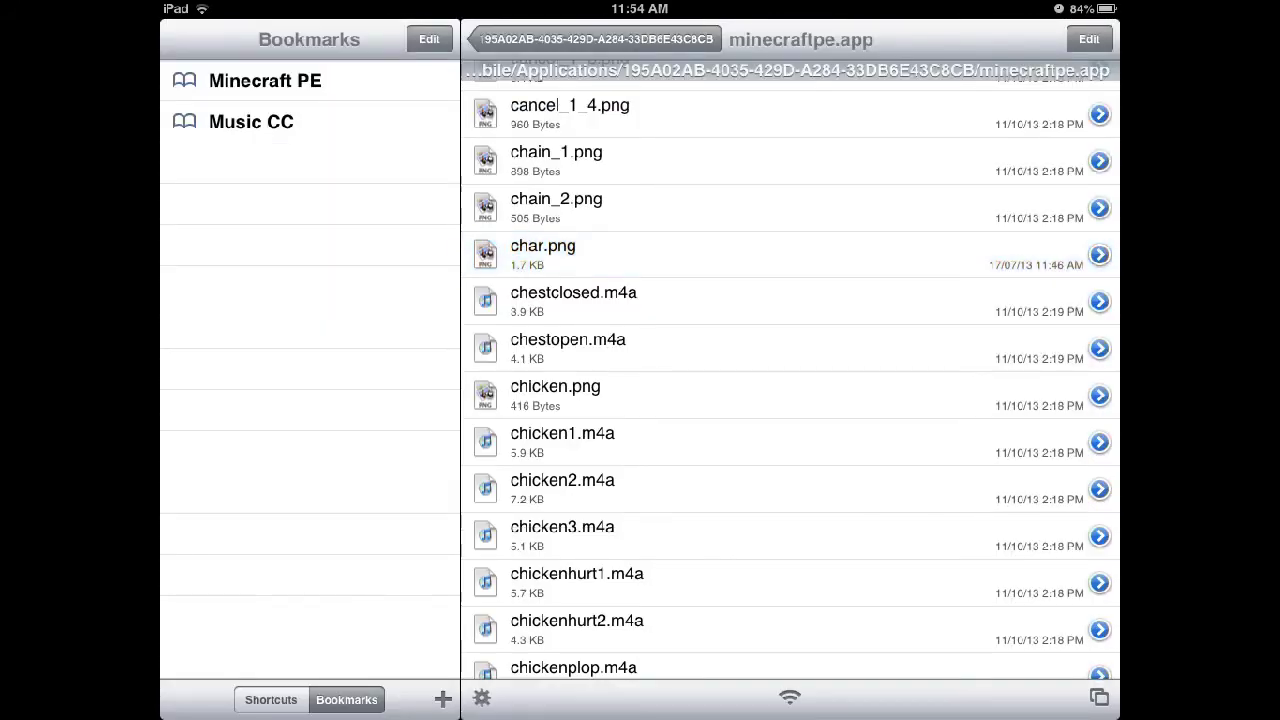
scroll(790, 376, "down", 2)
scroll(790, 376, "up", 4)
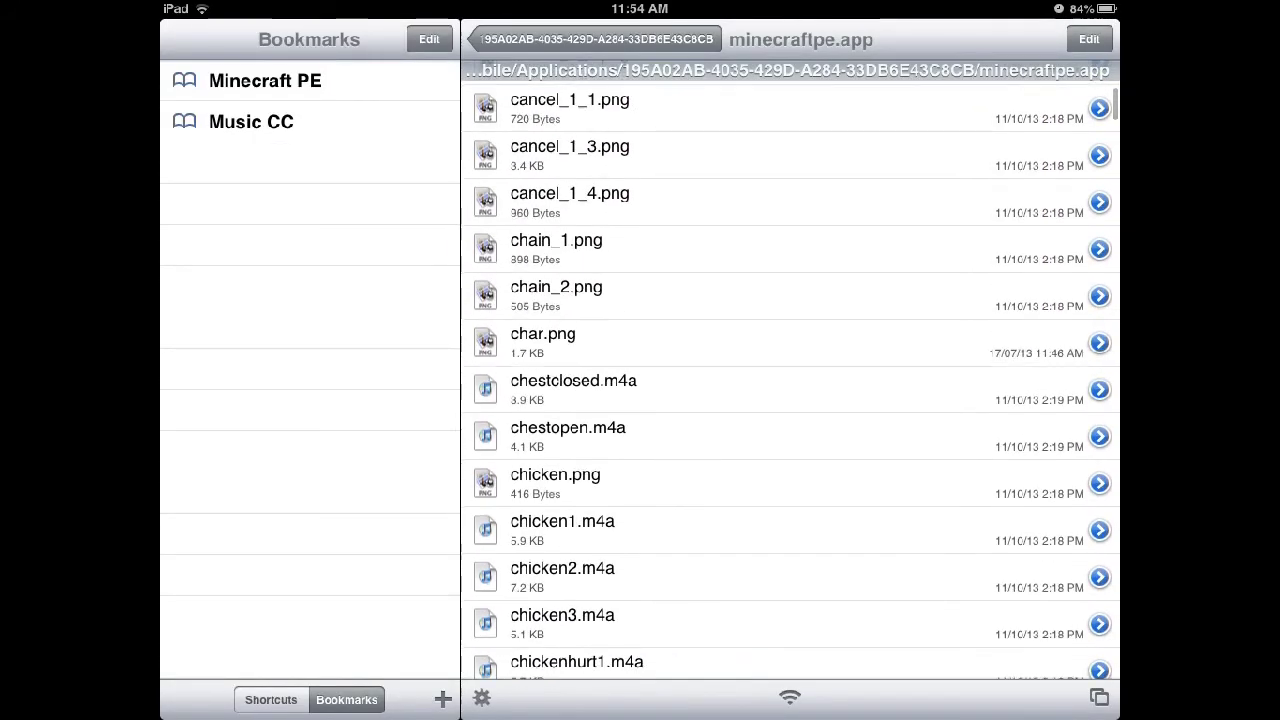
scroll(790, 376, "down", 2)
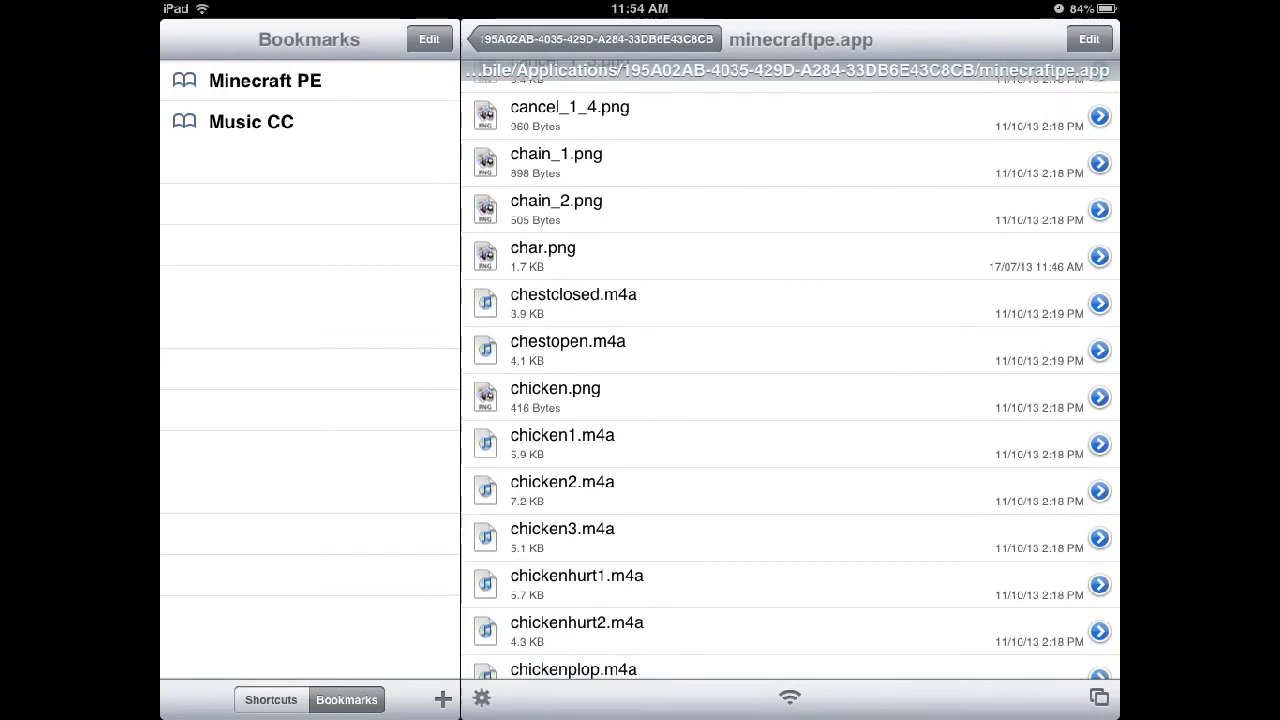
left_click(595, 39)
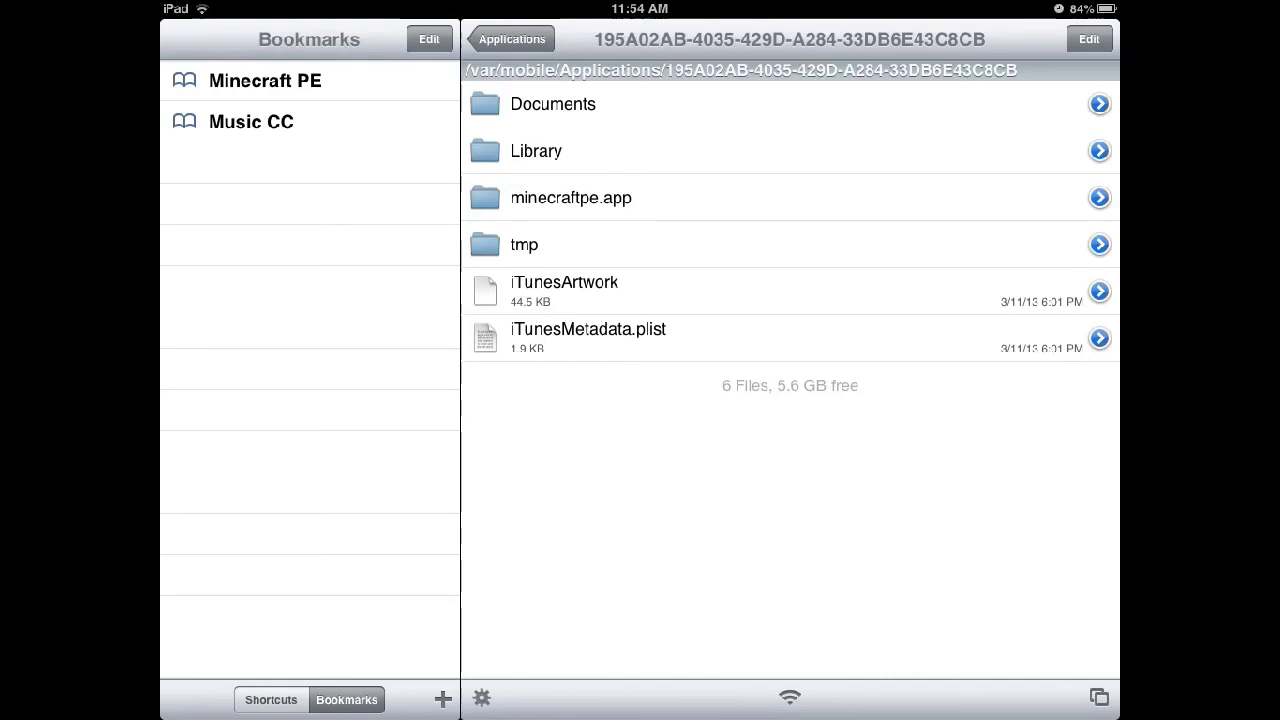
- Reopen minecraftpe.app and scroll to char.png
left_click(570, 197)
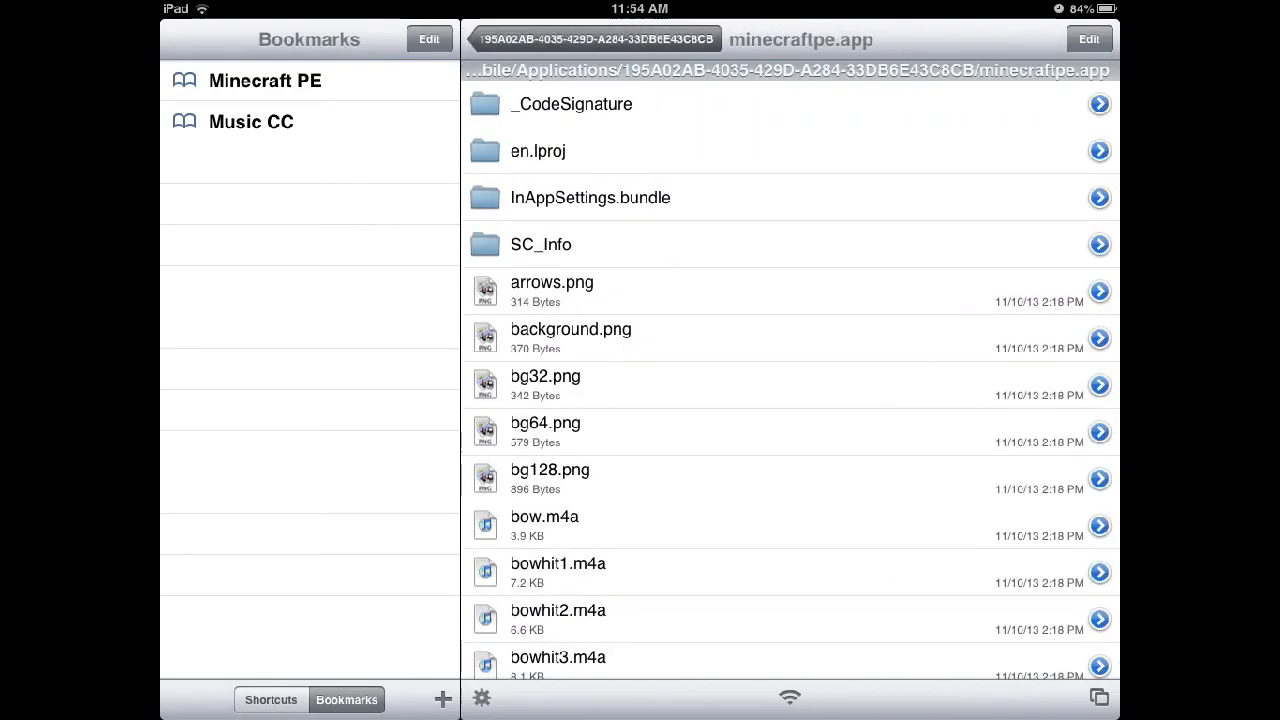
left_click(510, 39)
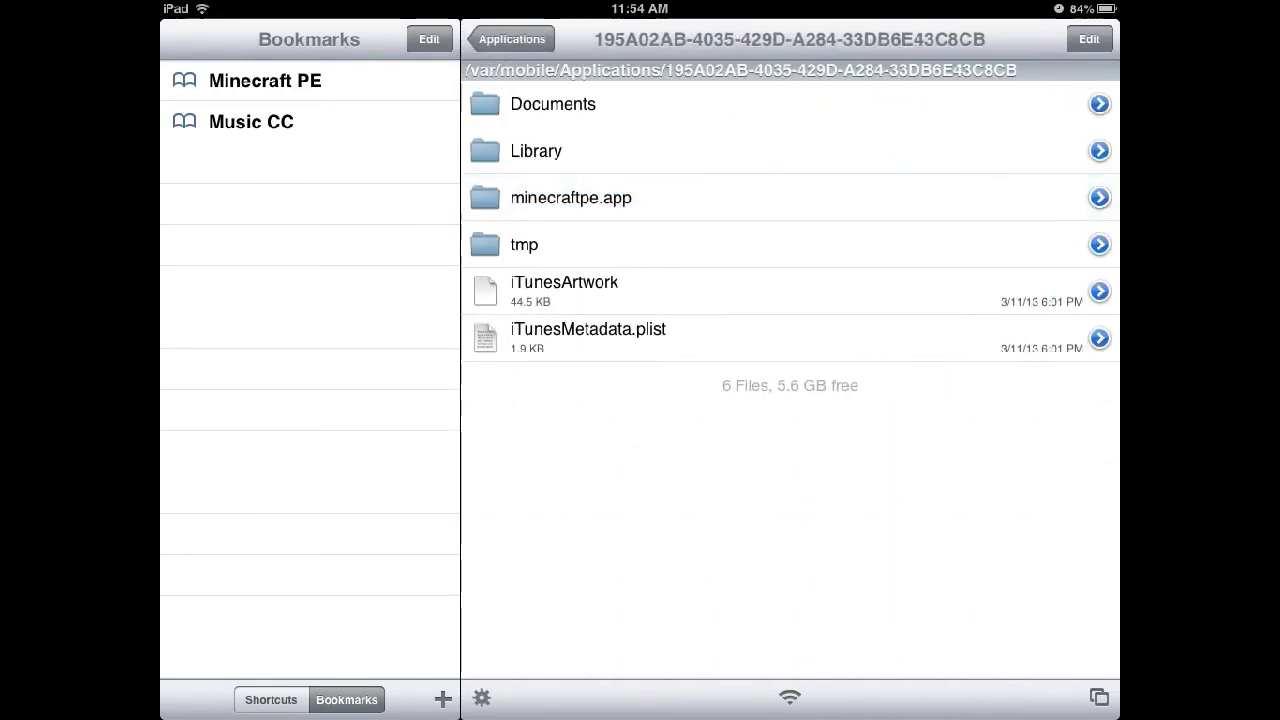
left_click(570, 197)
scroll(790, 380, "down", 5)
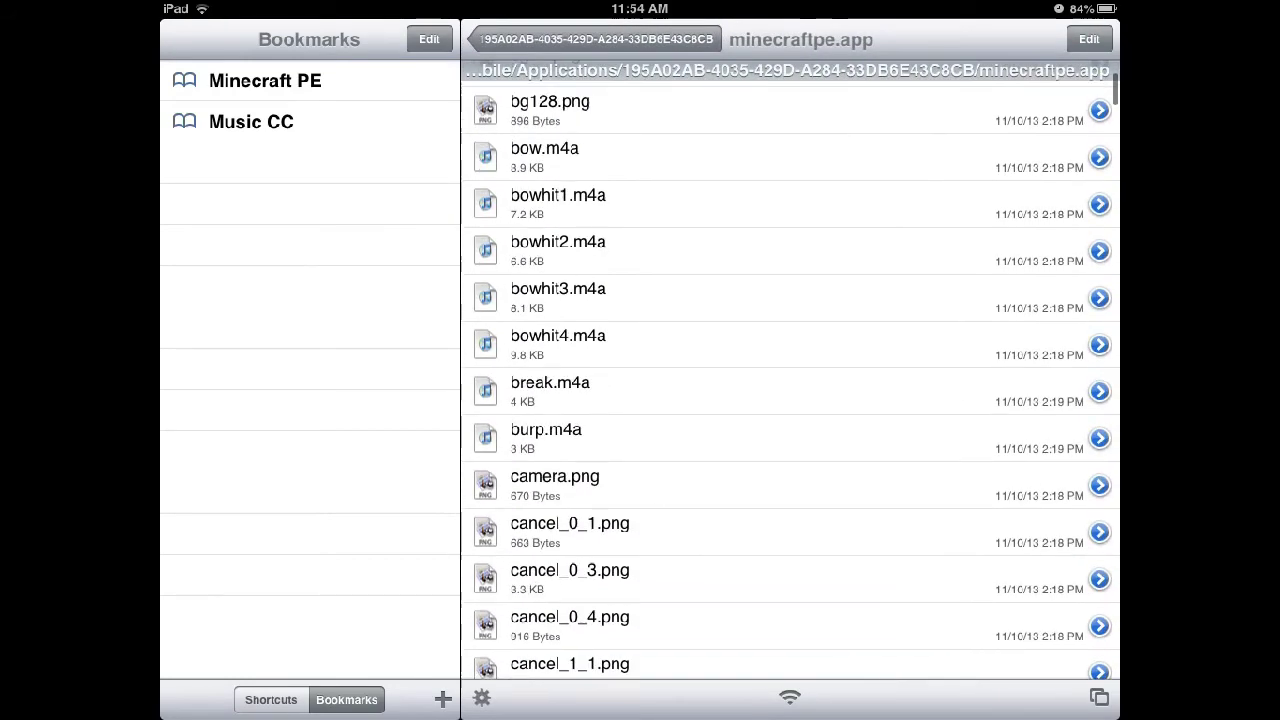
scroll(790, 380, "down", 10)
scroll(790, 380, "up", 5)
scroll(790, 380, "up", 2)
scroll(790, 380, "down", 3)
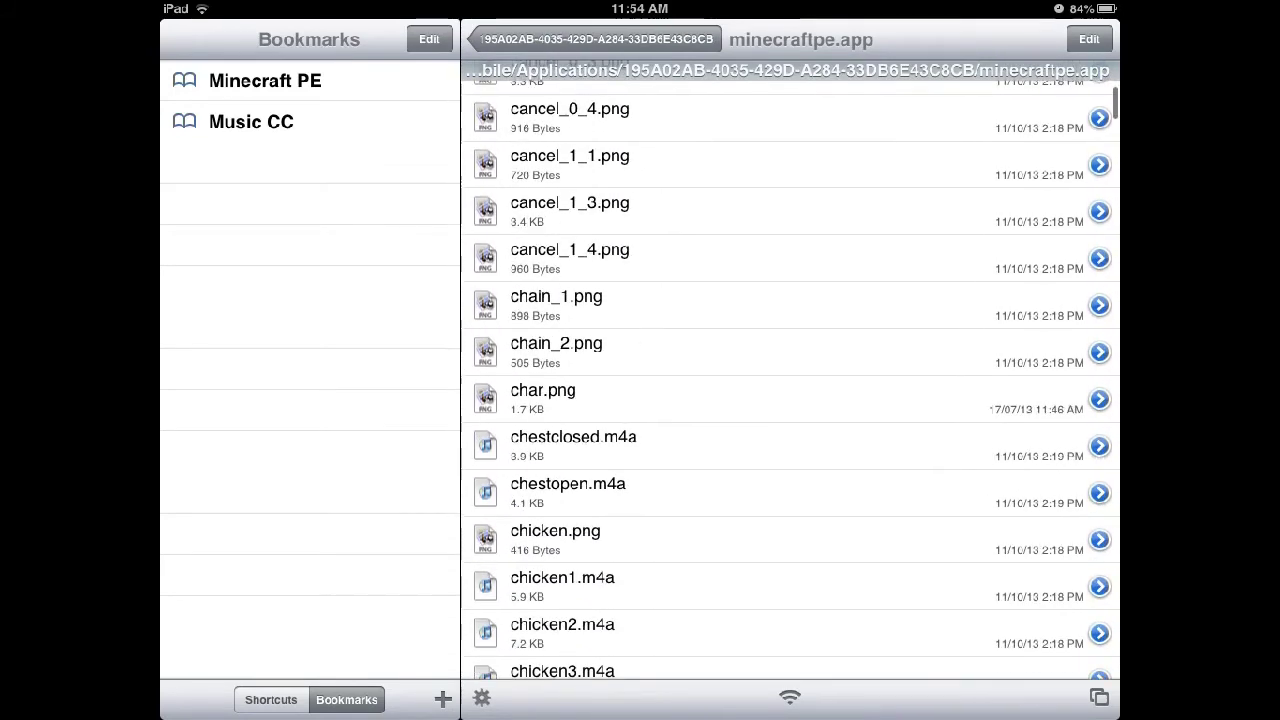
- Send char.png to Dropbox from its Open In popover
left_click(600, 398)
left_click(951, 399)
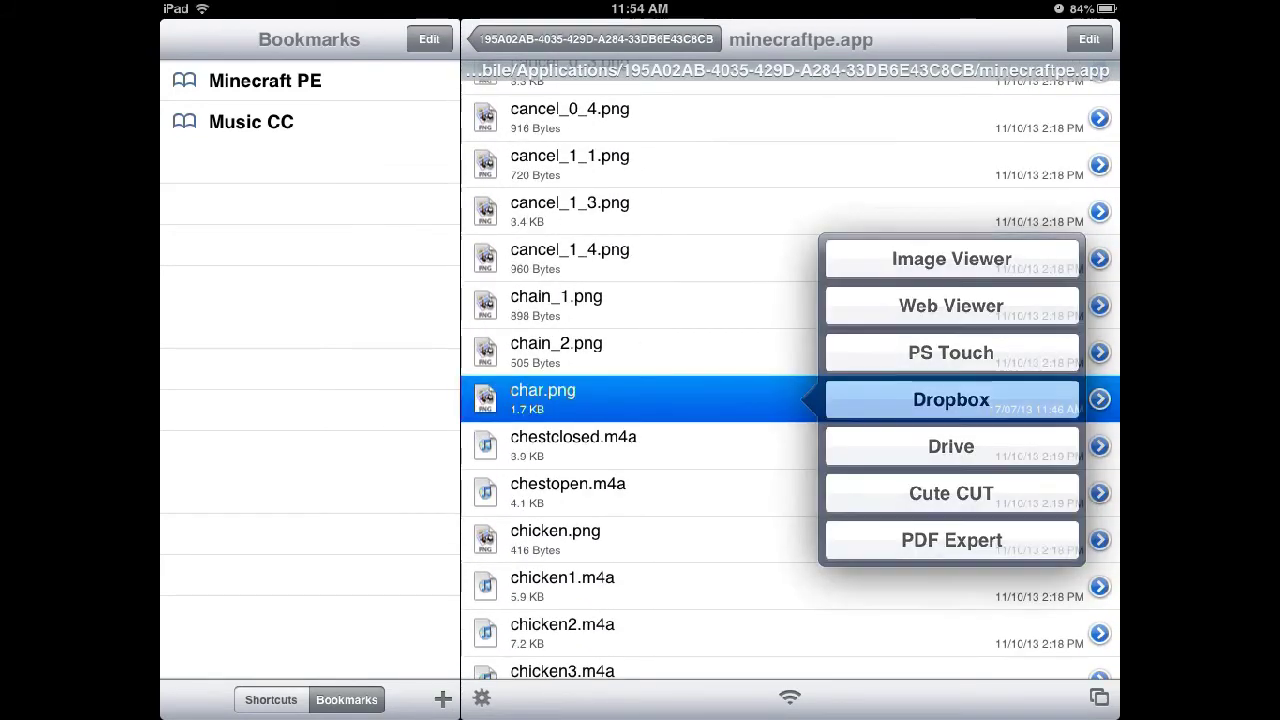
left_click(600, 398)
left_click(951, 399)
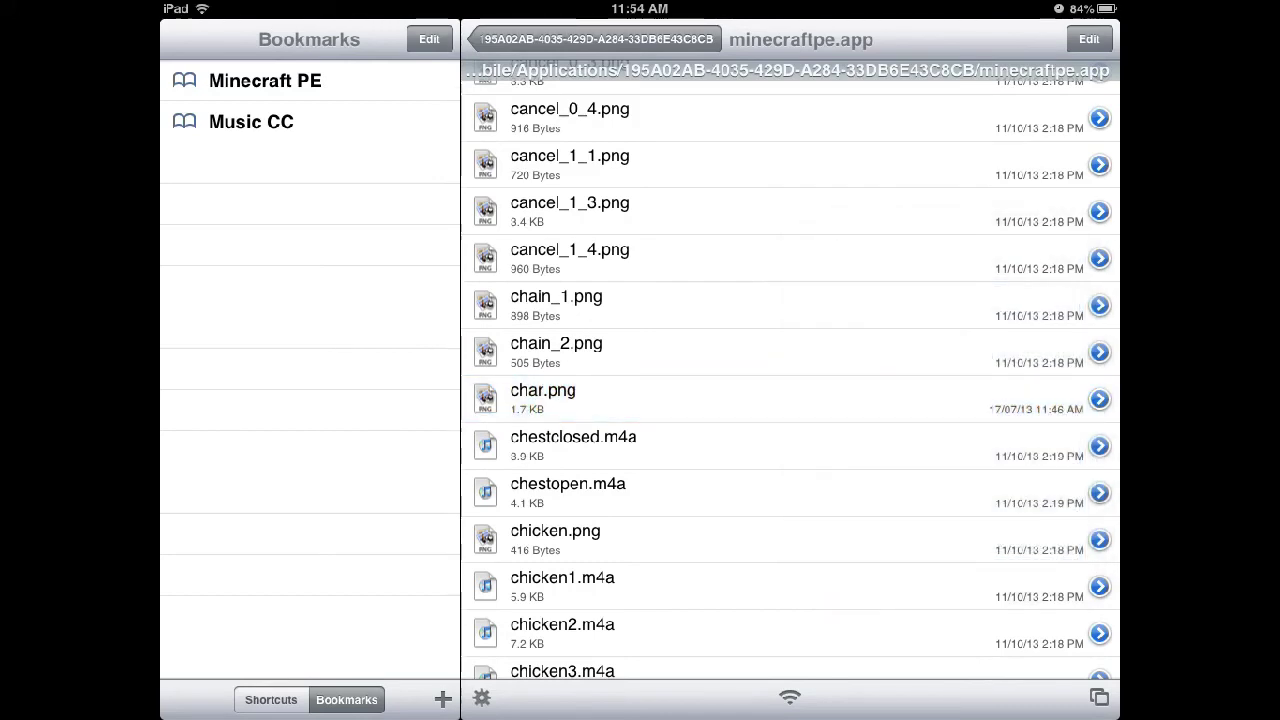
- Review the minecraftpe.app list, confirming char.png is 1.7 KB dated 17/07/13
scroll(790, 380, "up", 5)
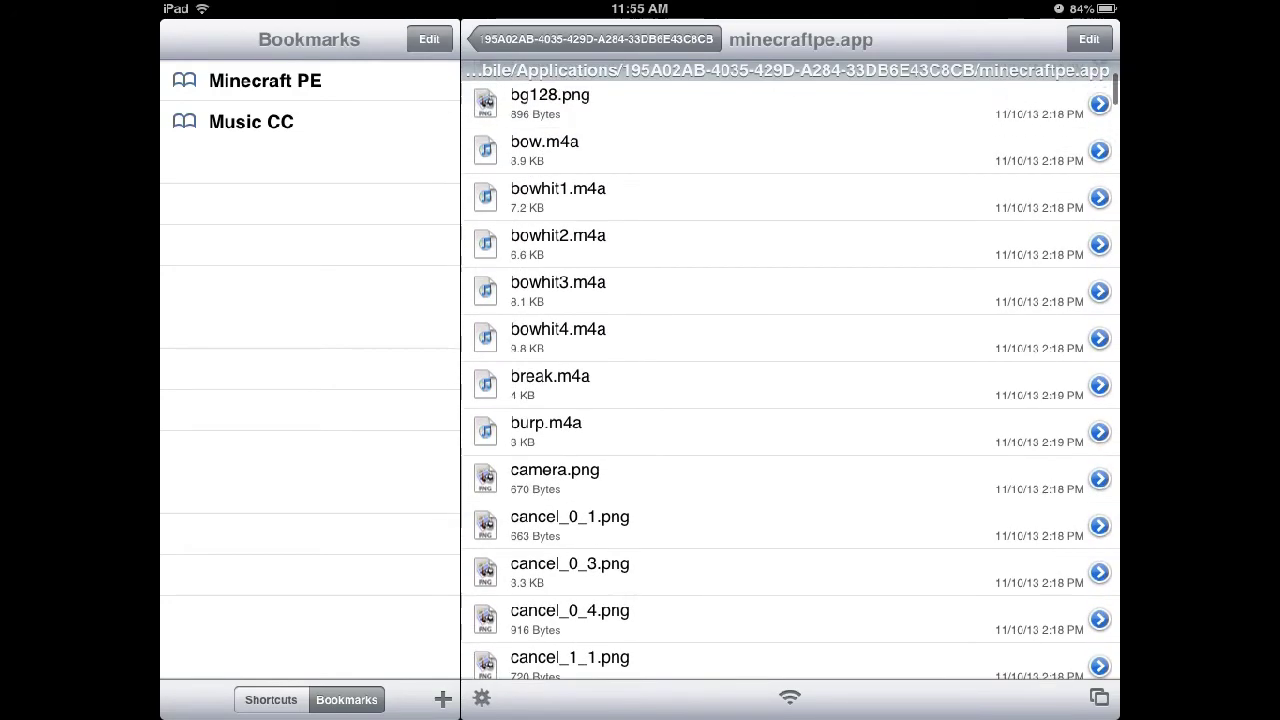
scroll(790, 380, "up", 5)
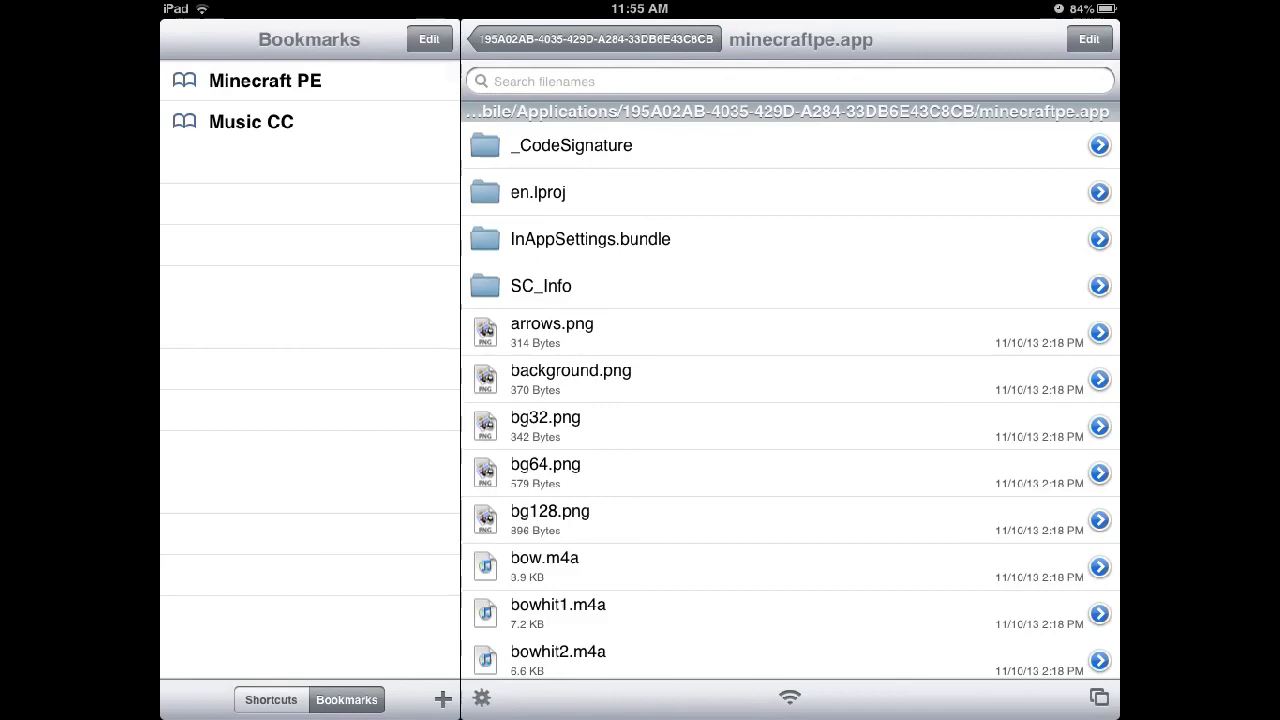
scroll(790, 380, "down", 1)
scroll(790, 380, "down", 5)
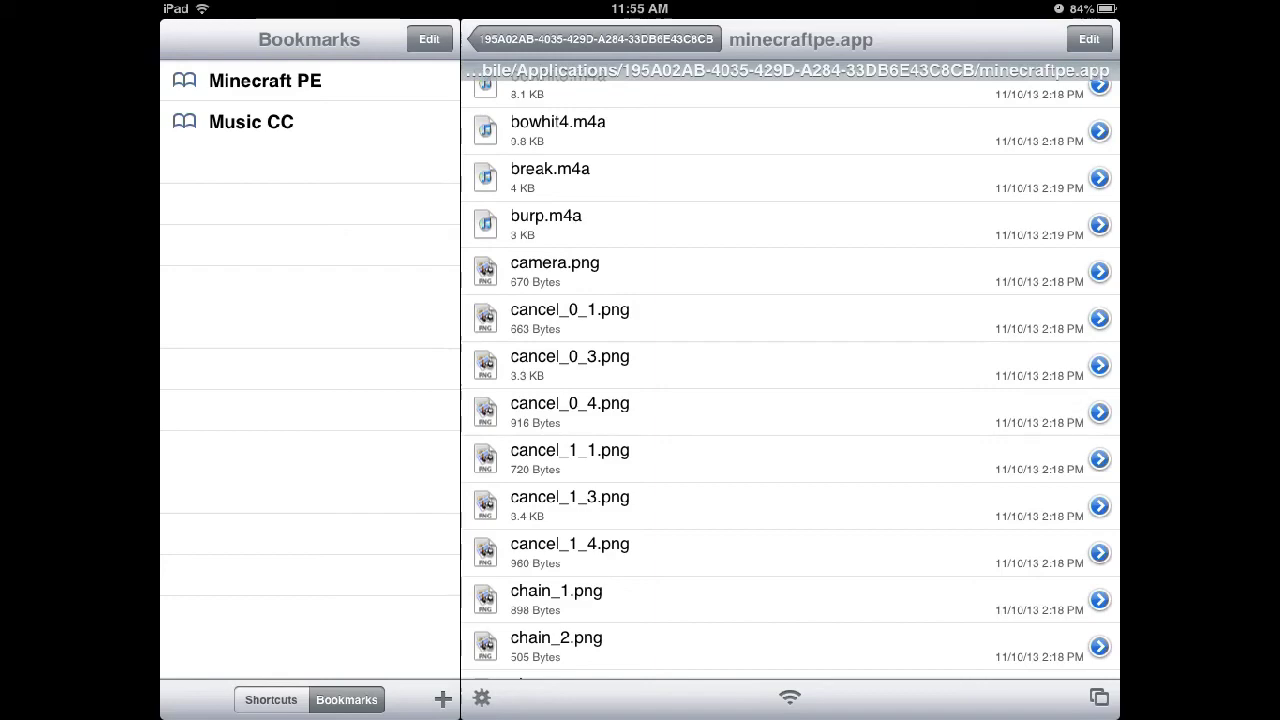
scroll(790, 380, "down", 1)
scroll(790, 380, "down", 1)
scroll(790, 380, "down", 1)
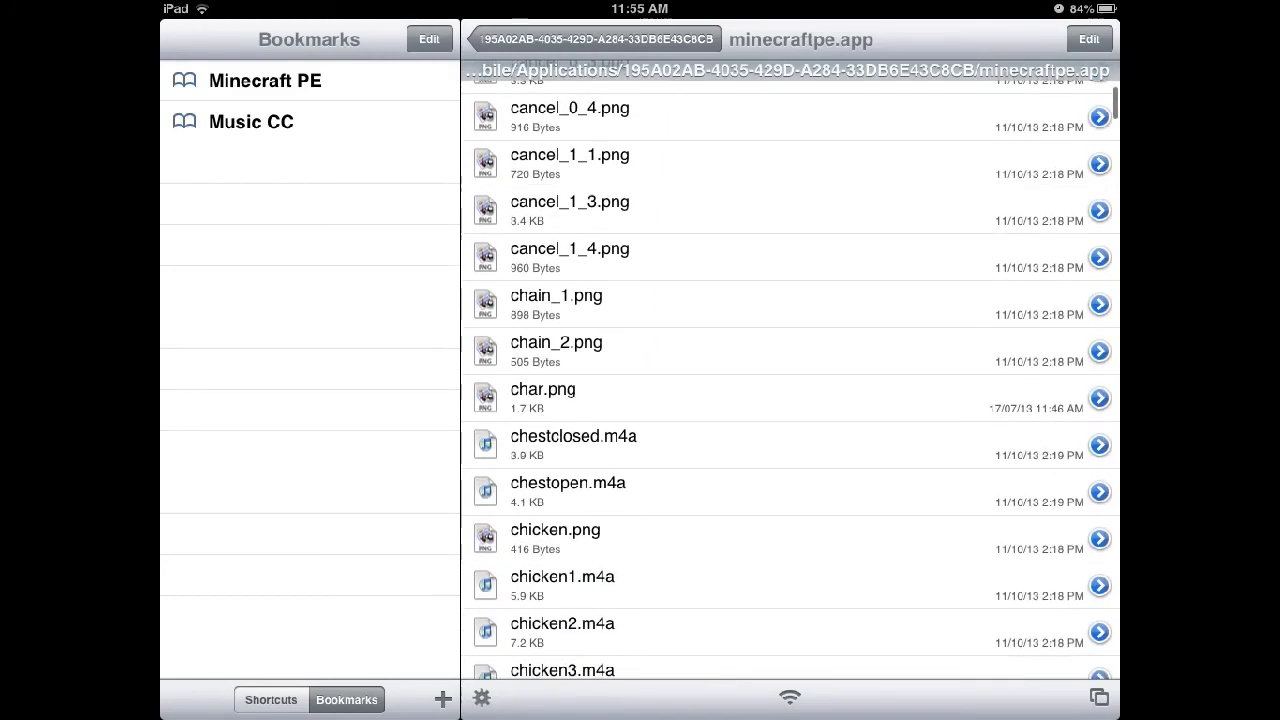
scroll(790, 380, "down", 1)
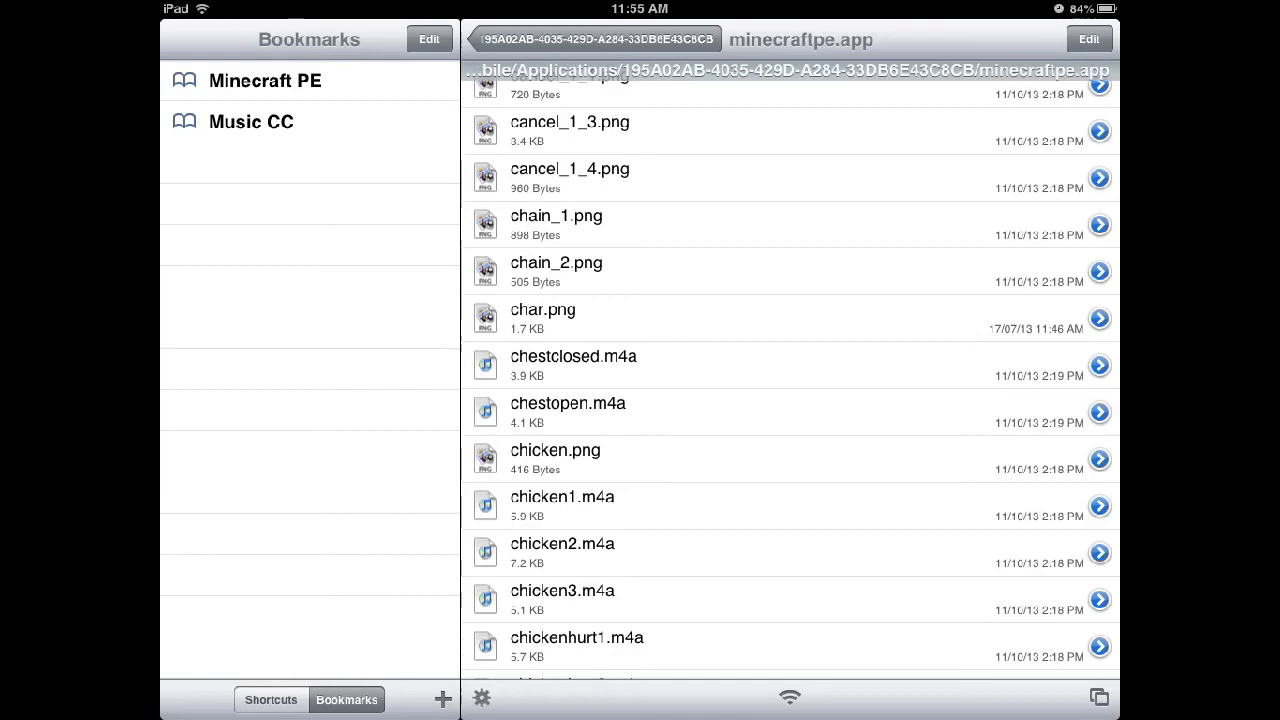
scroll(790, 375, "down", 5)
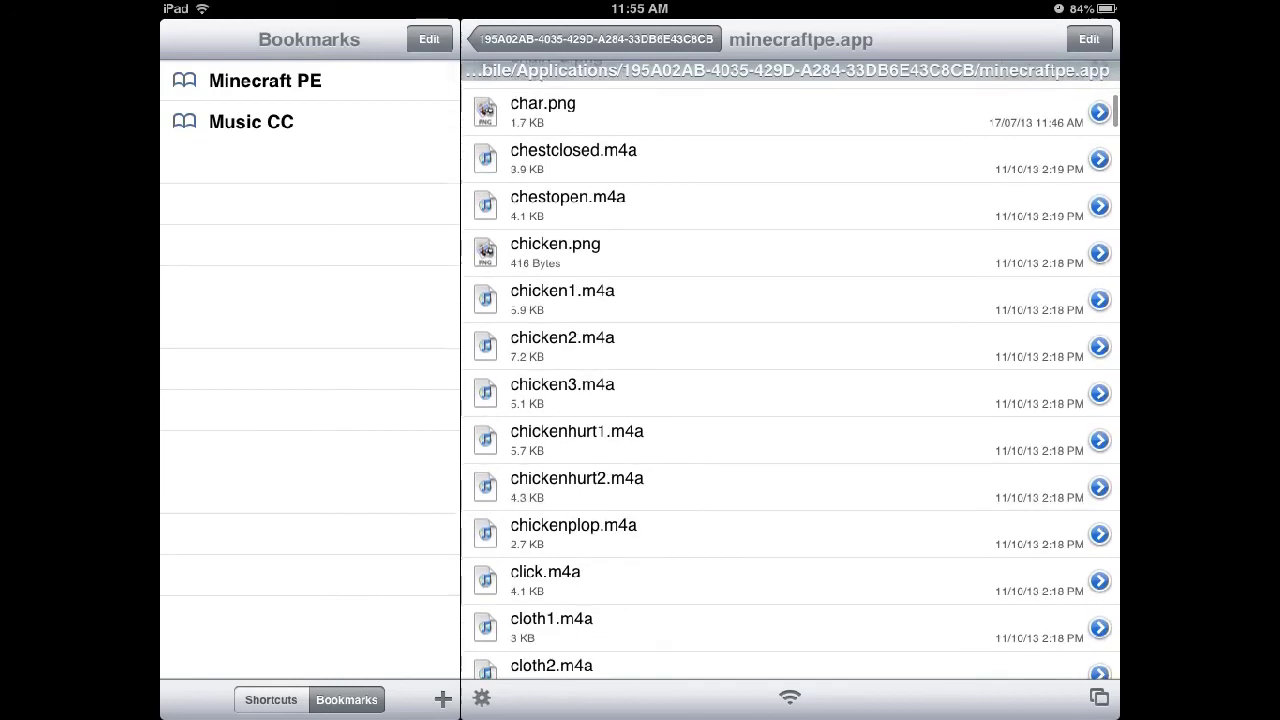
scroll(790, 375, "up", 2)
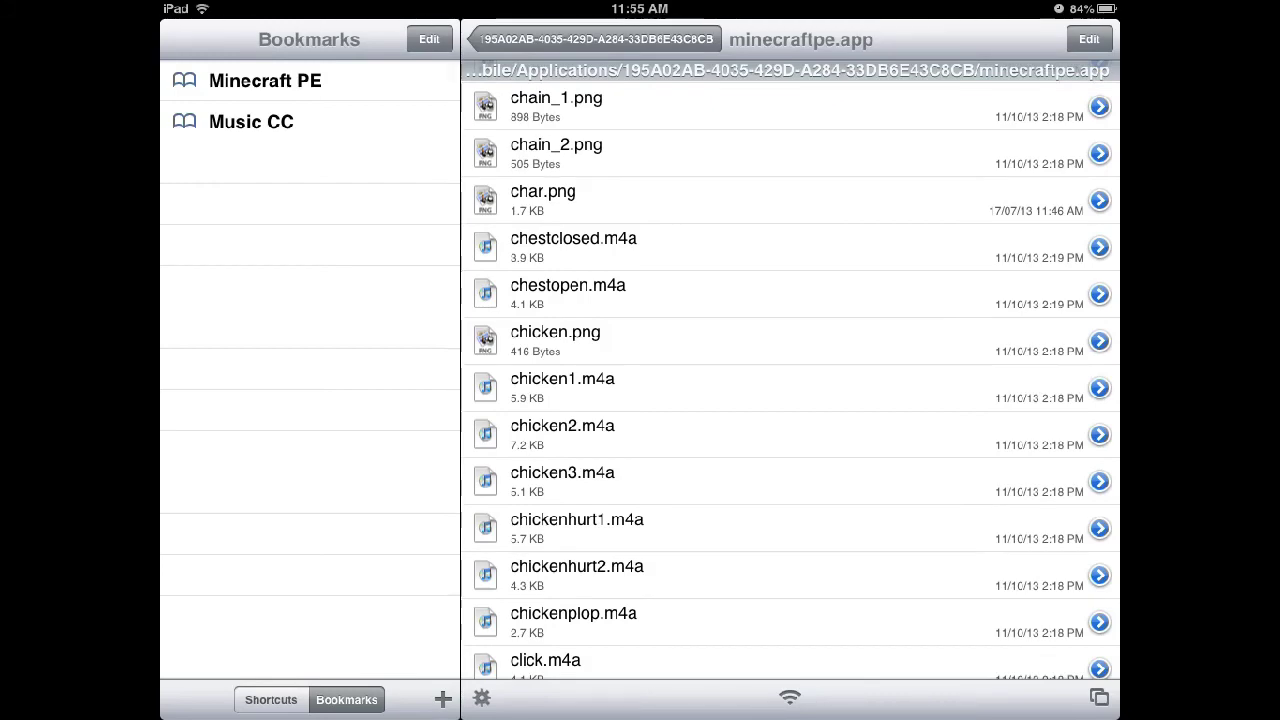
scroll(790, 380, "down", 5)
scroll(790, 380, "up", 10)
scroll(790, 380, "up", 3)
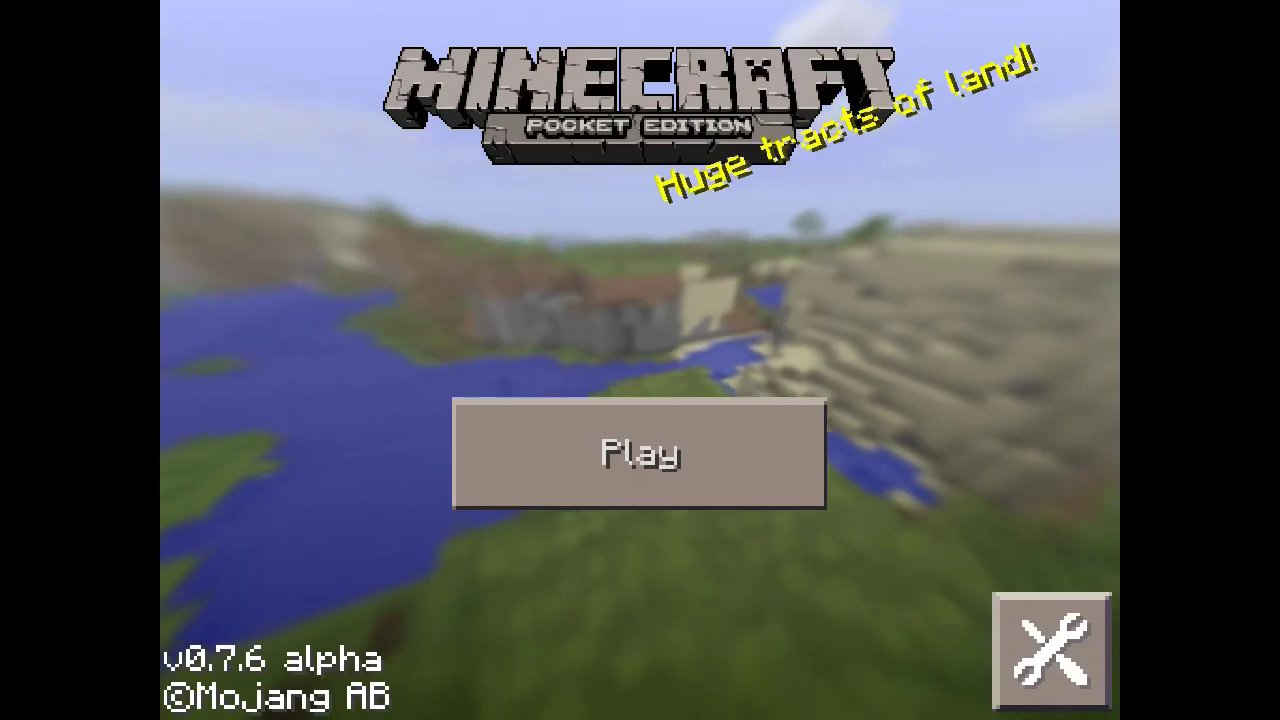
- Load the ChristmasSpecial world from the world list
left_click(639, 453)
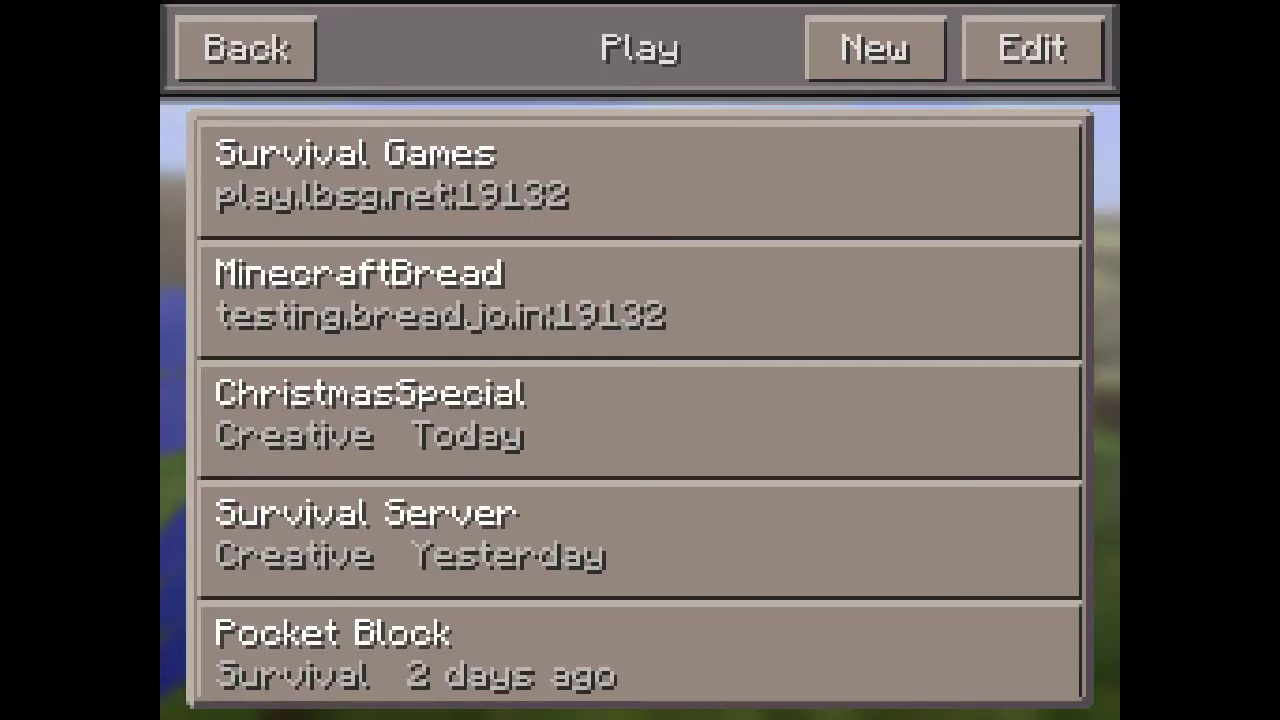
scroll(640, 400, "down", 2)
scroll(640, 400, "up", 1)
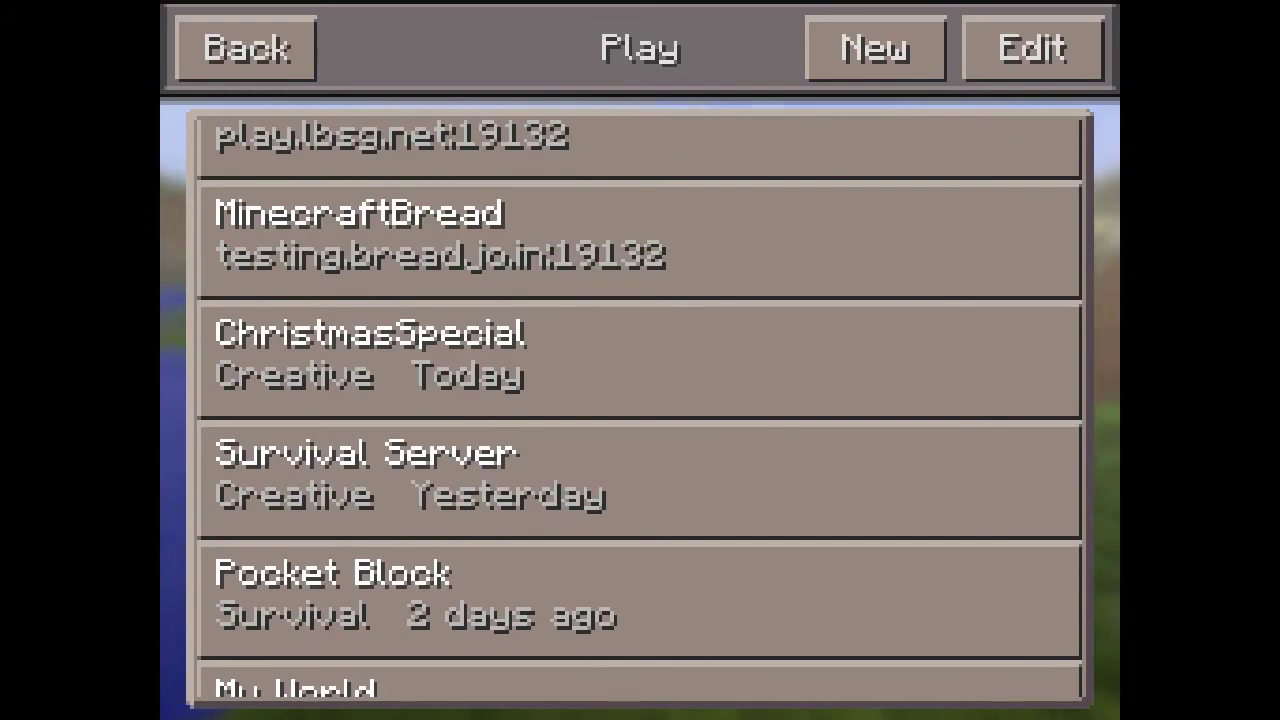
left_click(400, 358)
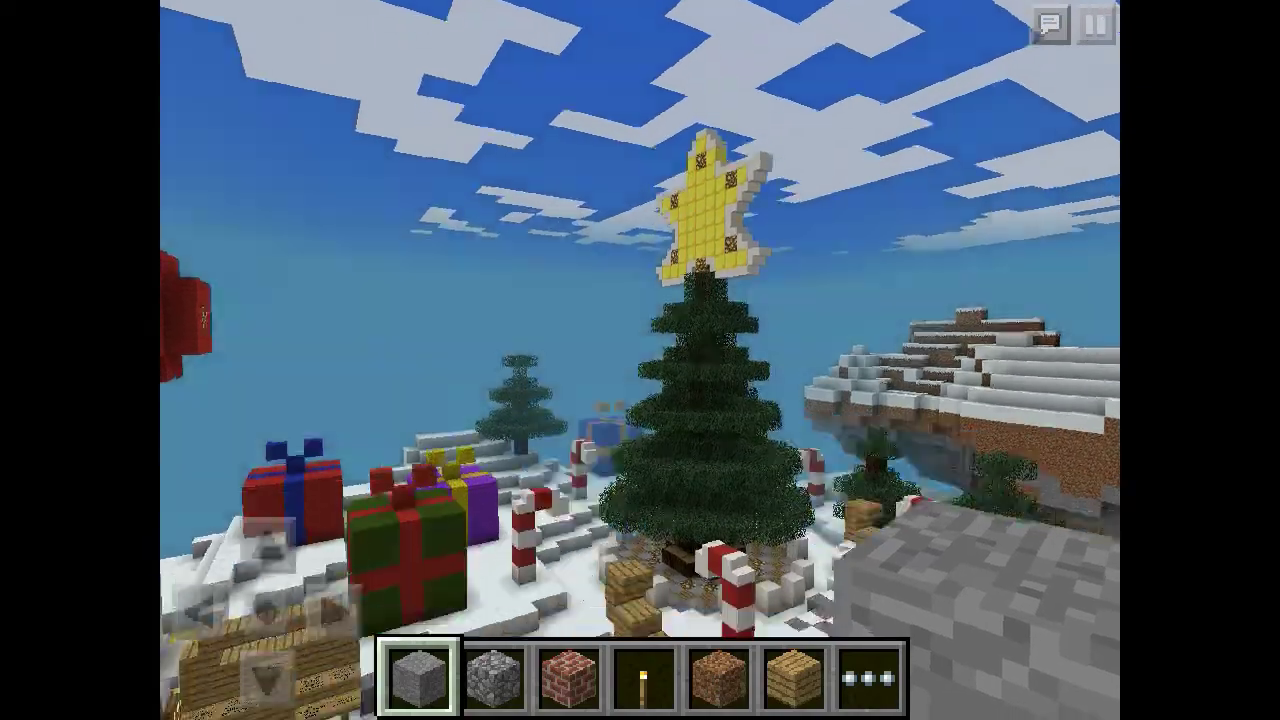
- Walk around, looking at the Chrisblue3 sign and the star-topped Christmas tree
key("w")
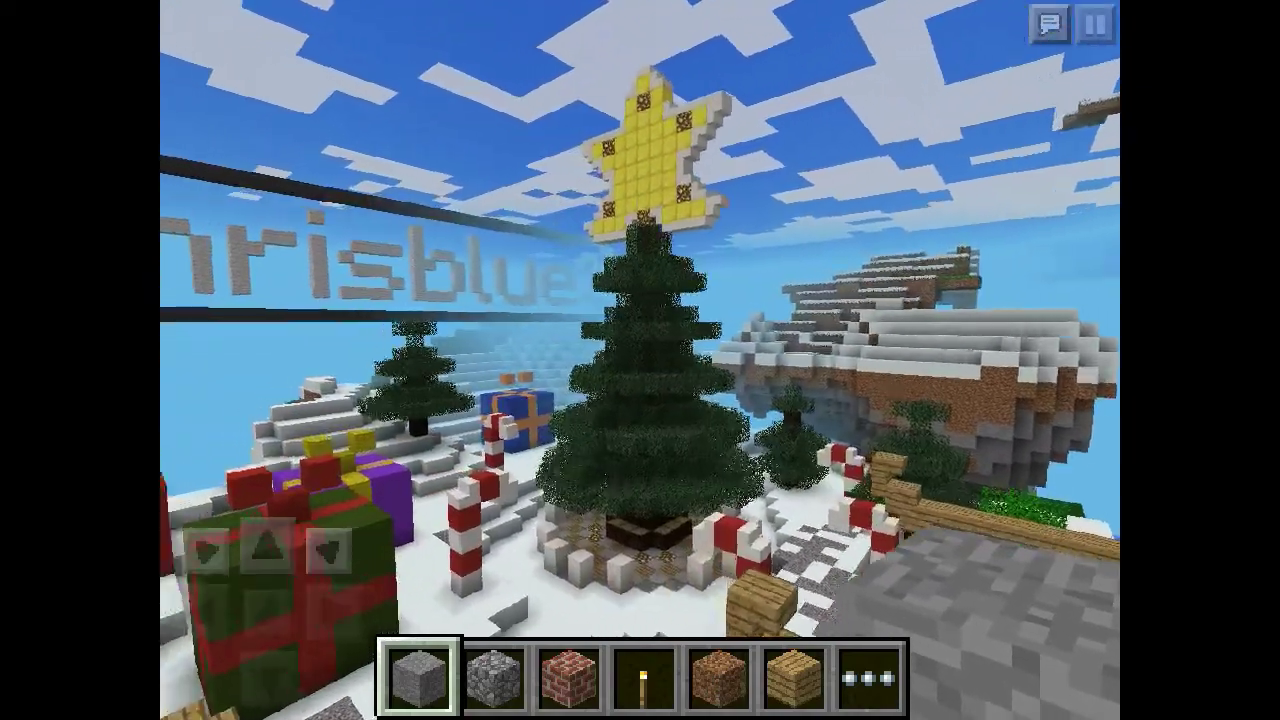
left_click_drag(700, 360, 480, 360)
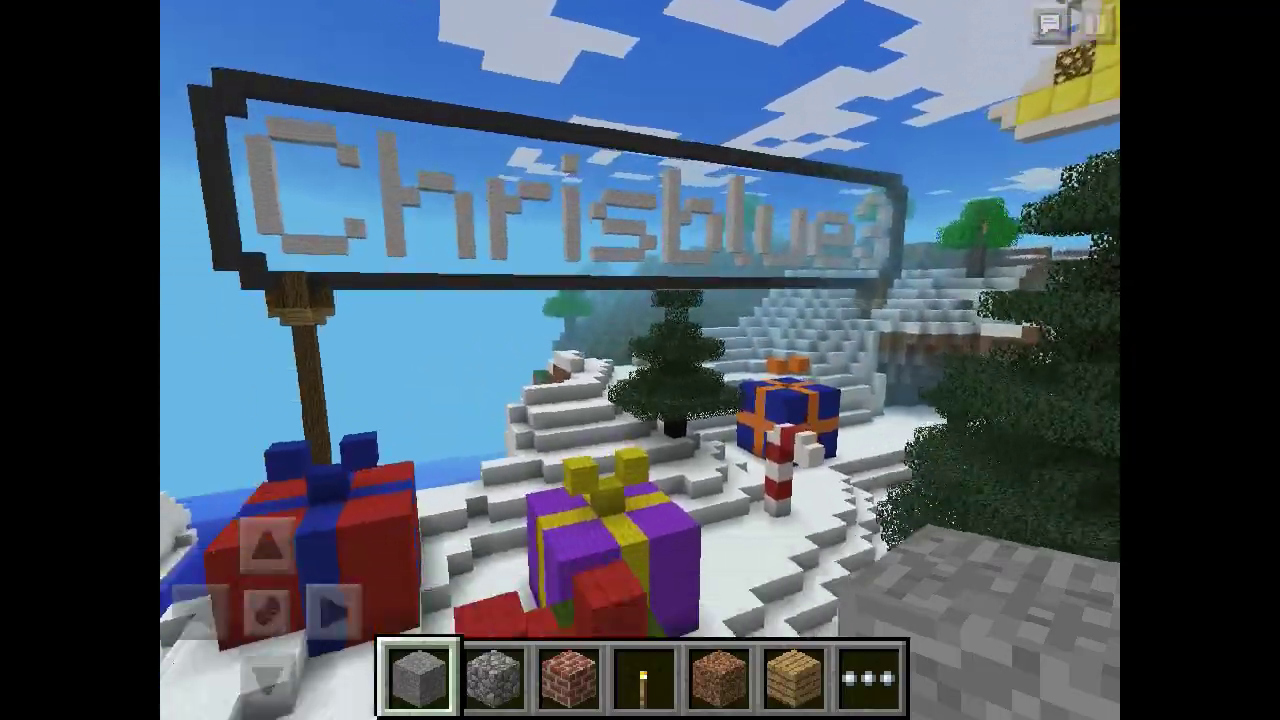
left_click_drag(800, 360, 500, 360)
key("w")
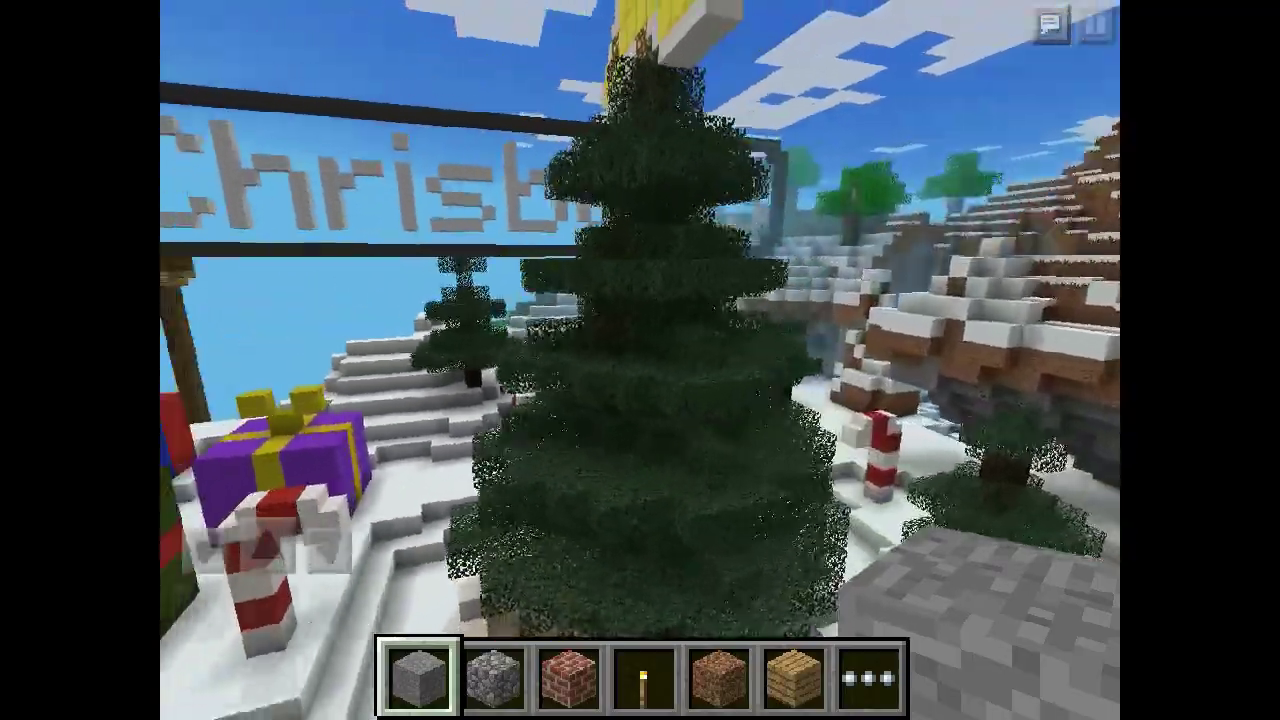
key("s")
left_click_drag(800, 300, 600, 400)
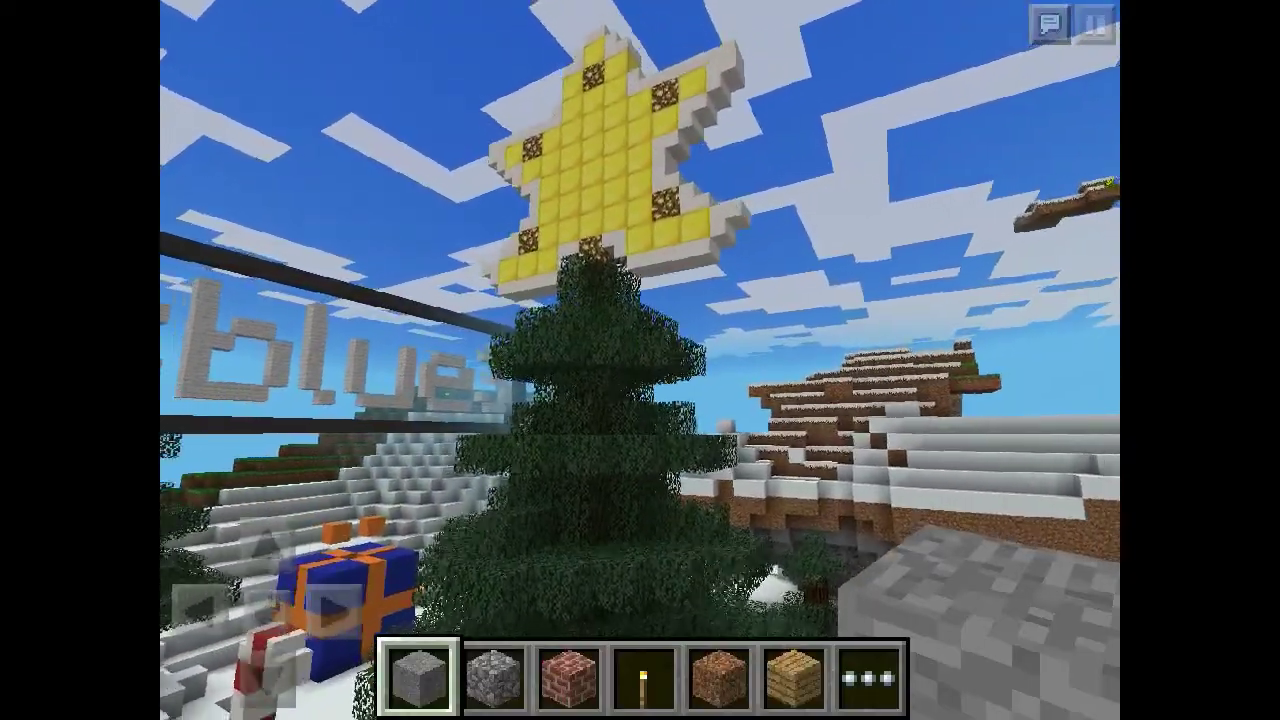
key("w")
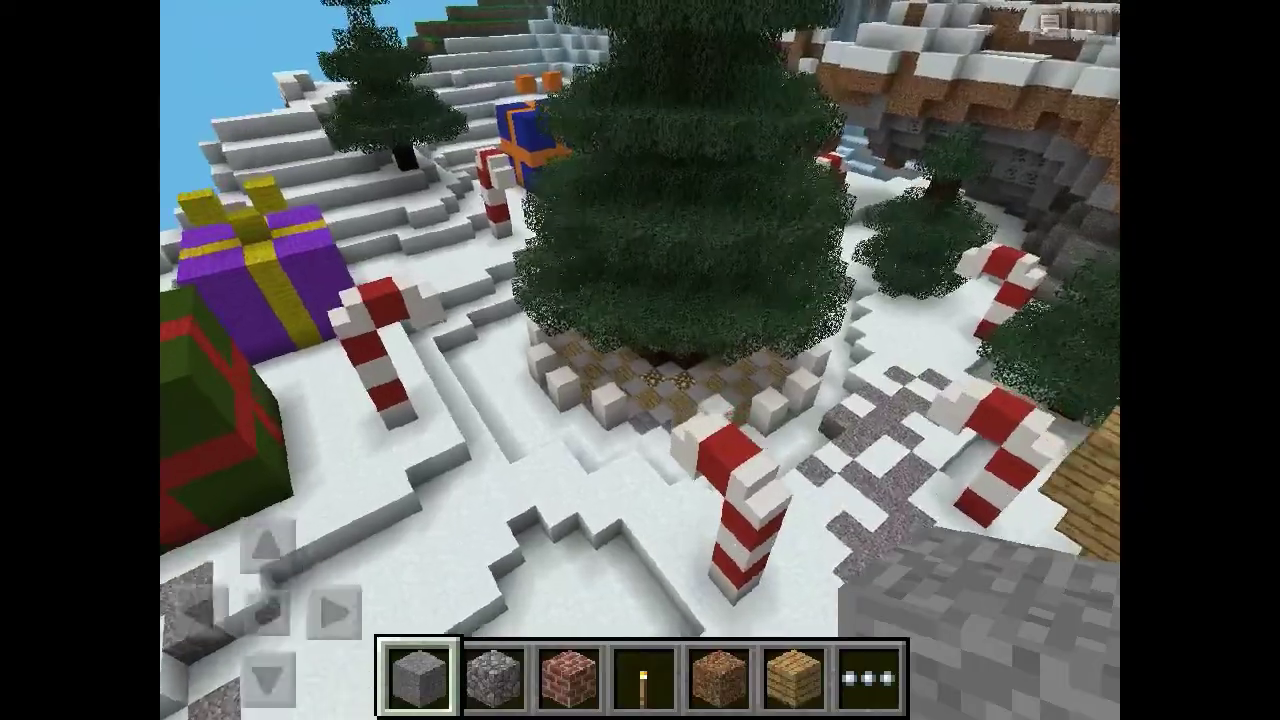
left_click_drag(700, 300, 600, 450)
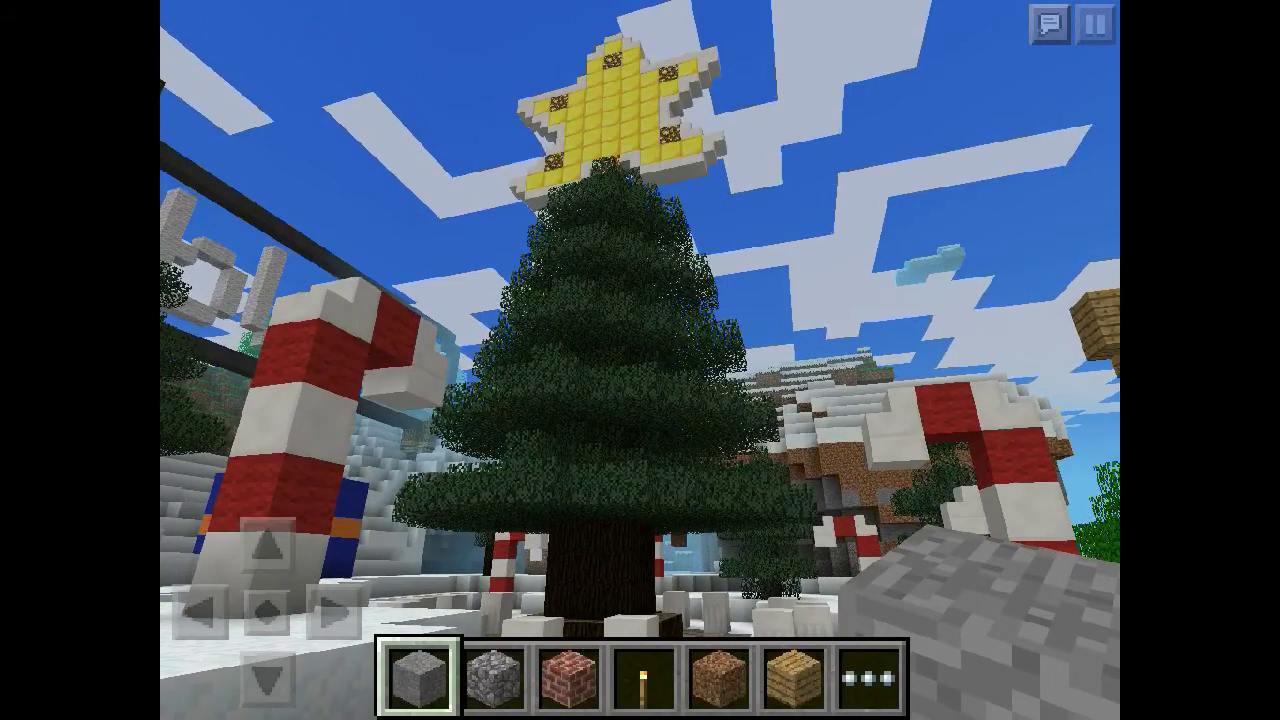
- Return to the game to see the teal-shirted custom skin from behind in third person
left_click(868, 678)
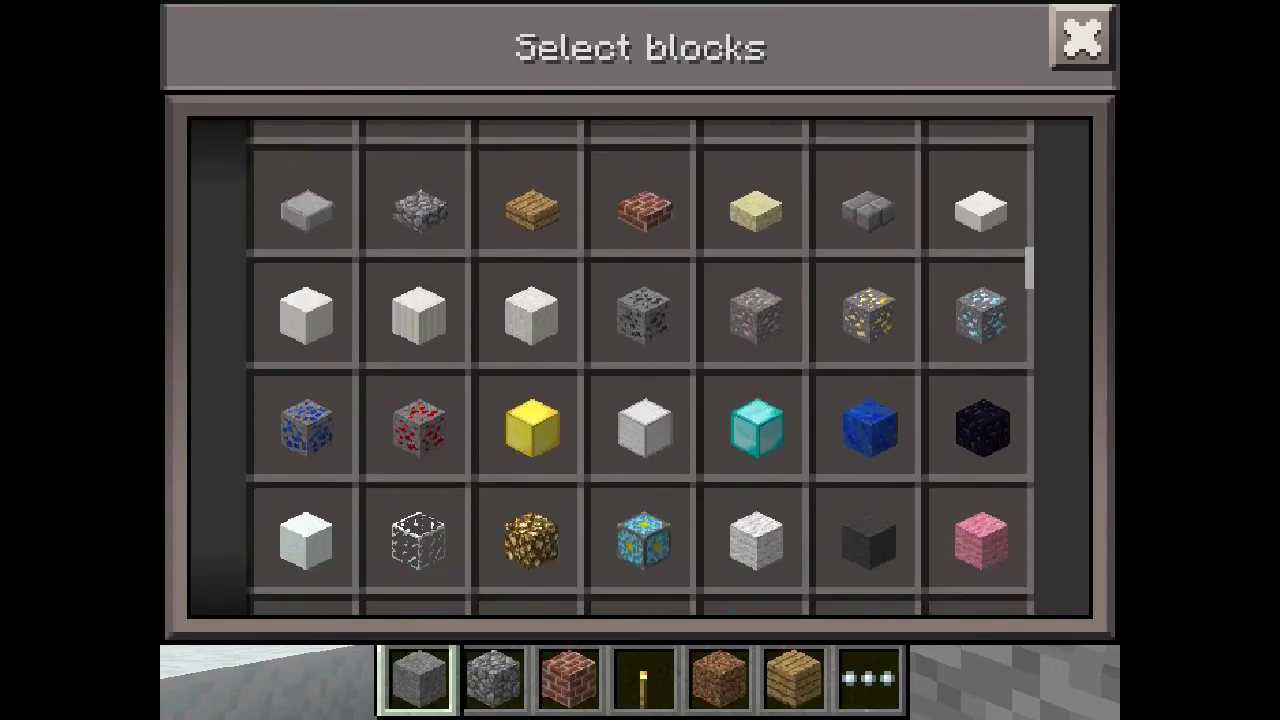
left_click(1083, 38)
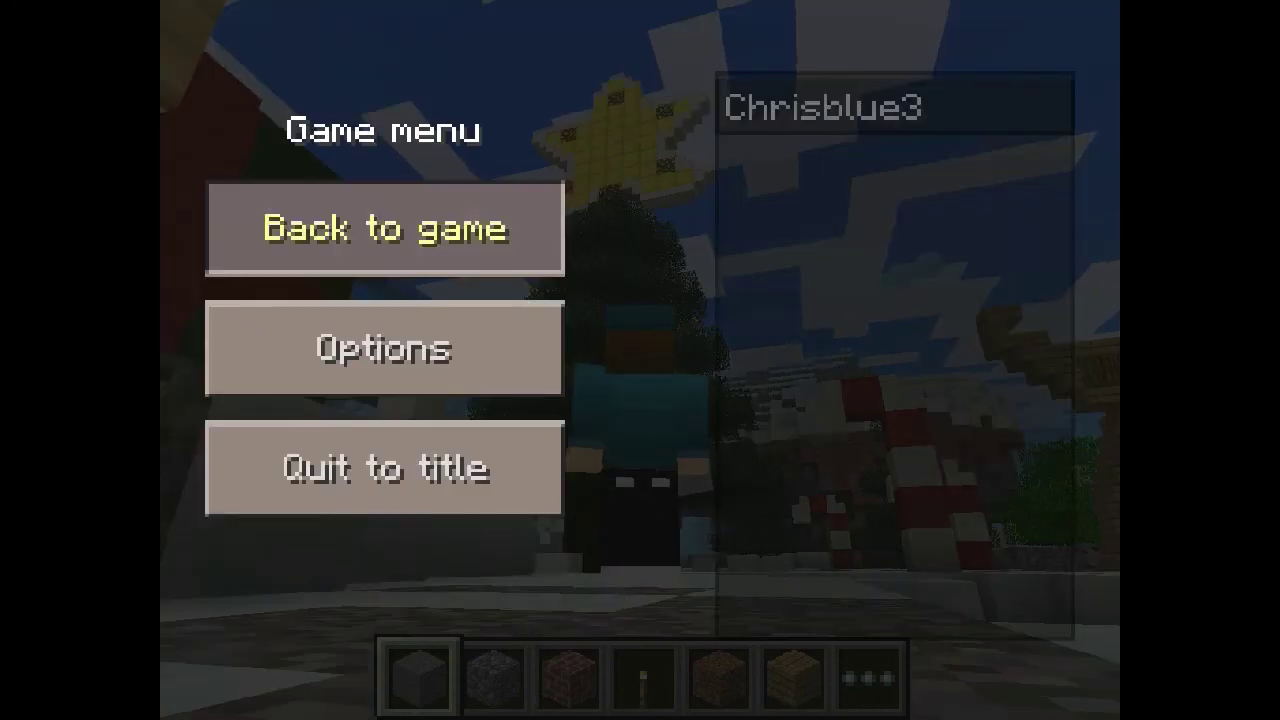
left_click(385, 228)
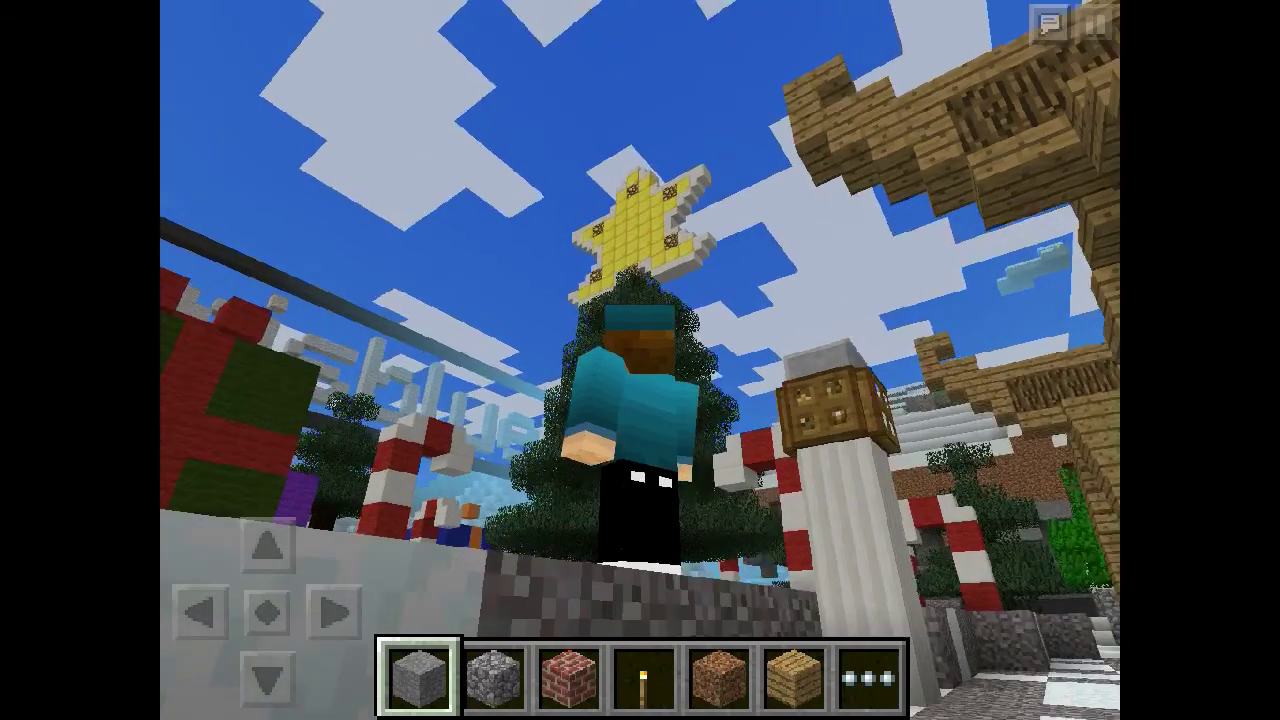
- Turn off Third person view in the Game options to return to first person
left_click(1096, 22)
left_click(380, 346)
left_click(231, 350)
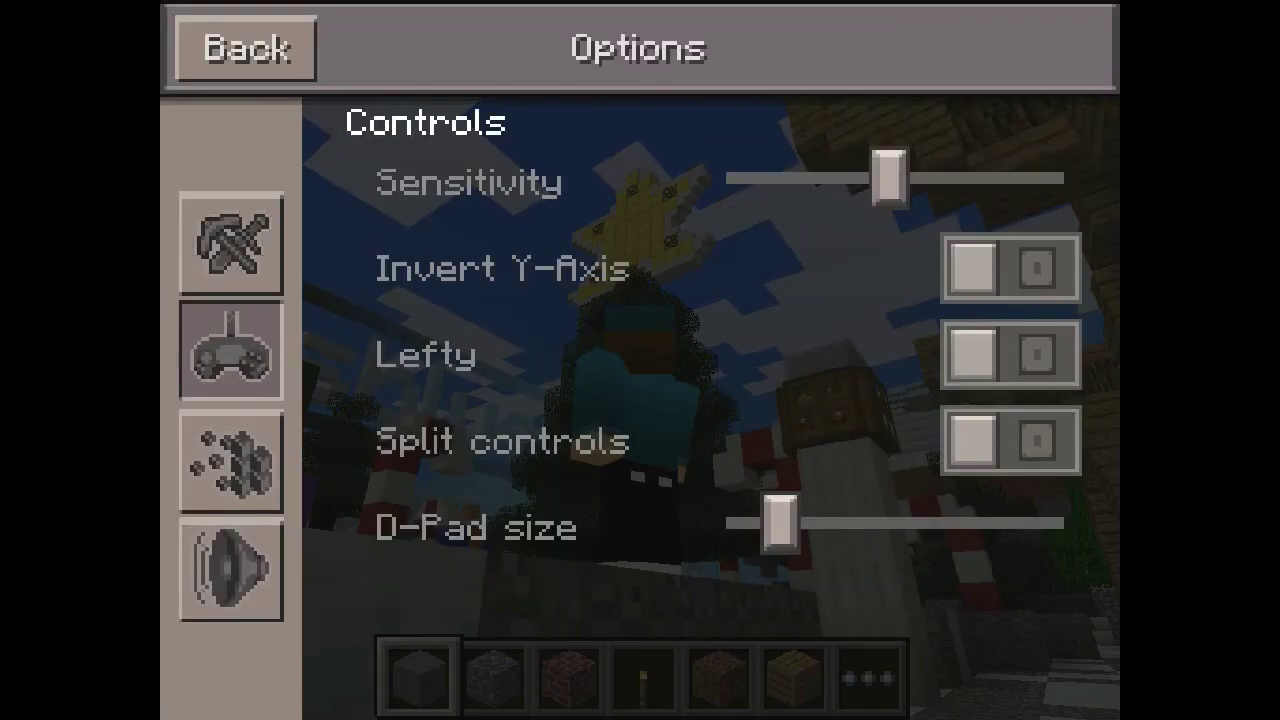
left_click(231, 240)
left_click(246, 48)
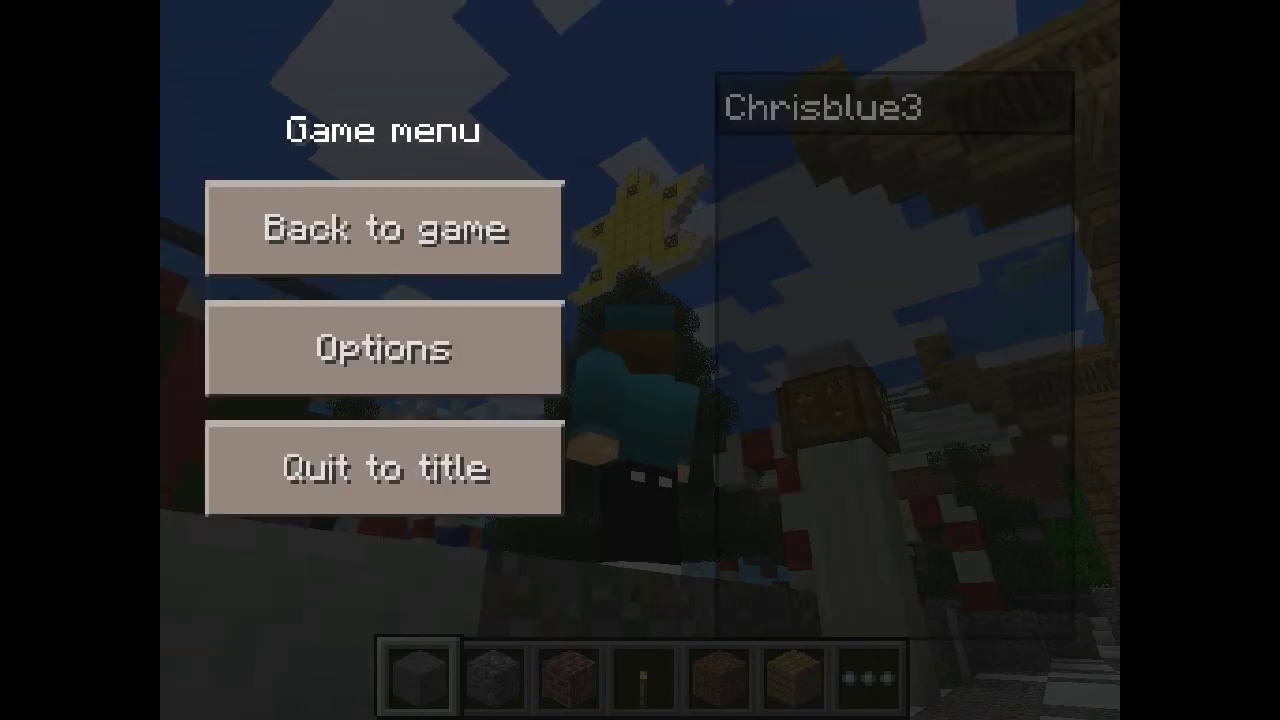
left_click(384, 348)
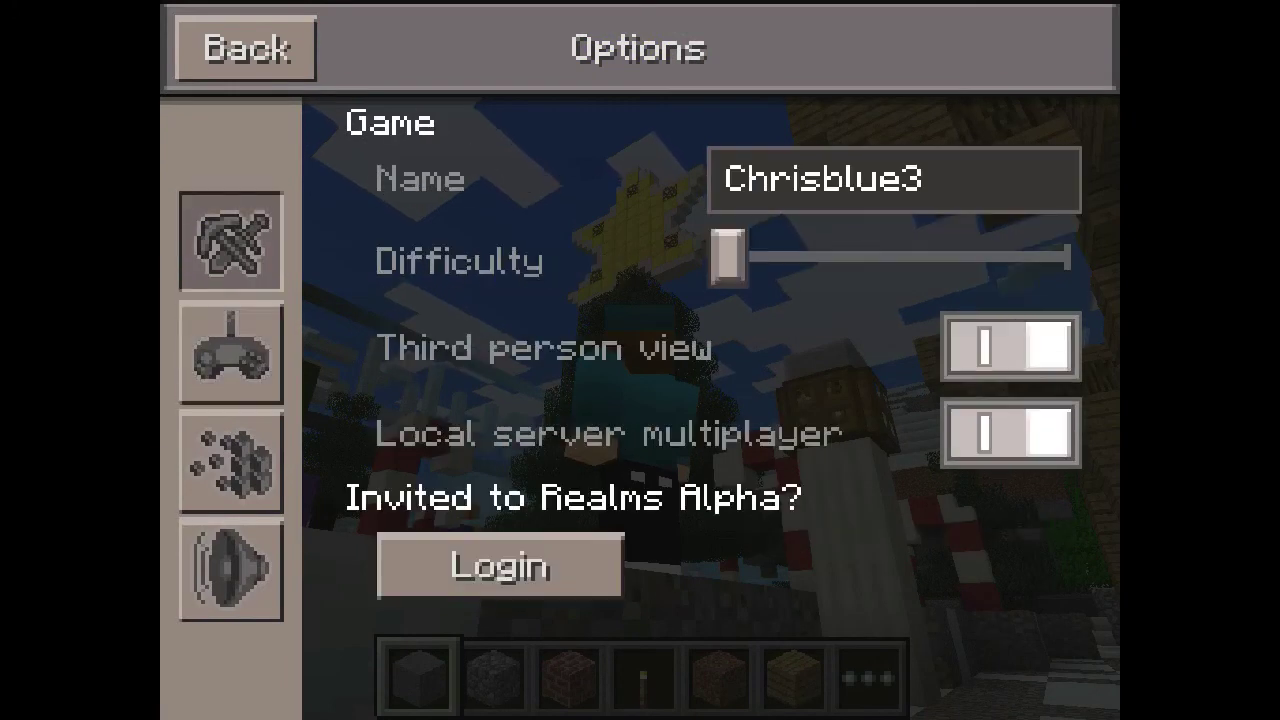
left_click(246, 48)
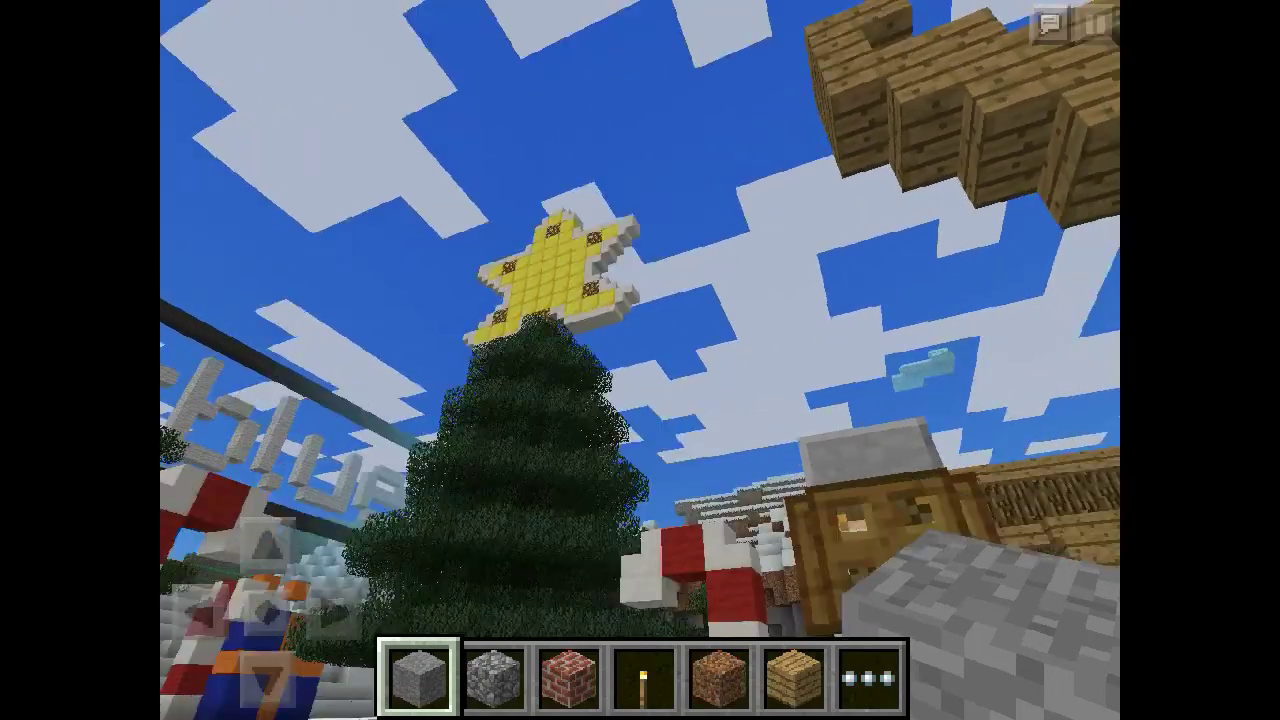
- Look down at the pillar and scroll the block inventory to its last entries
left_click_drag(640, 250, 640, 500)
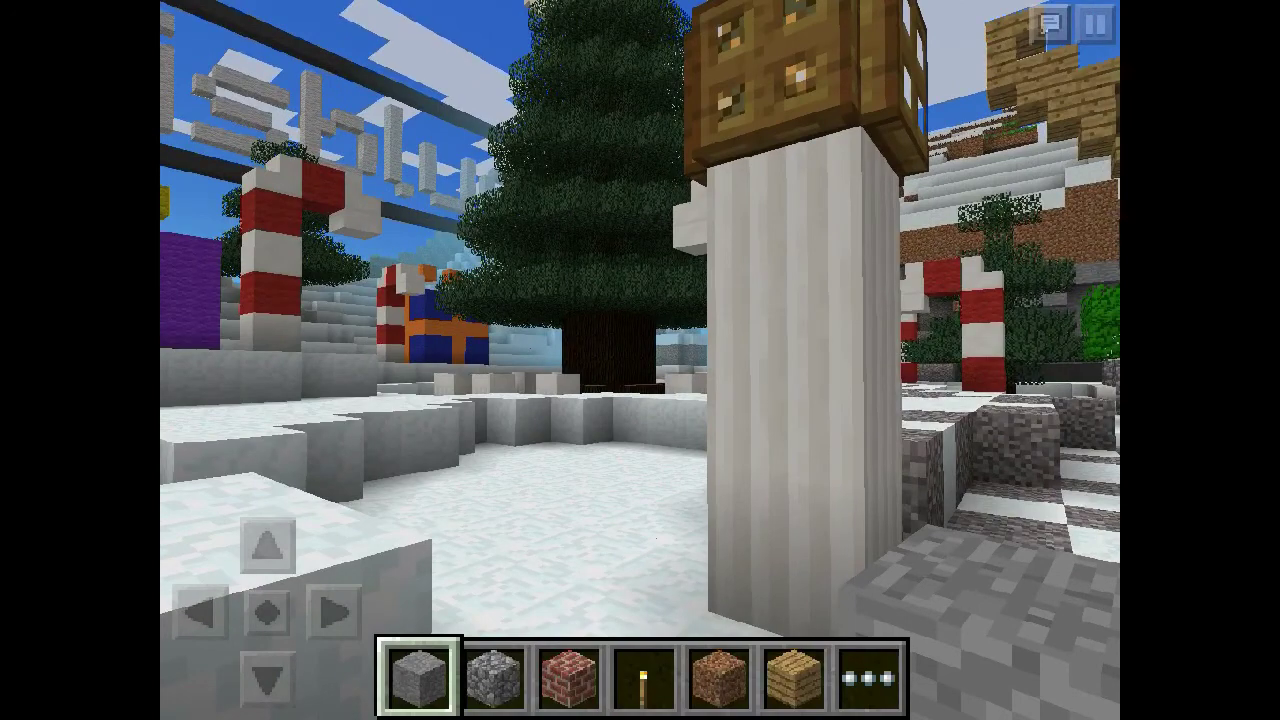
left_click(868, 678)
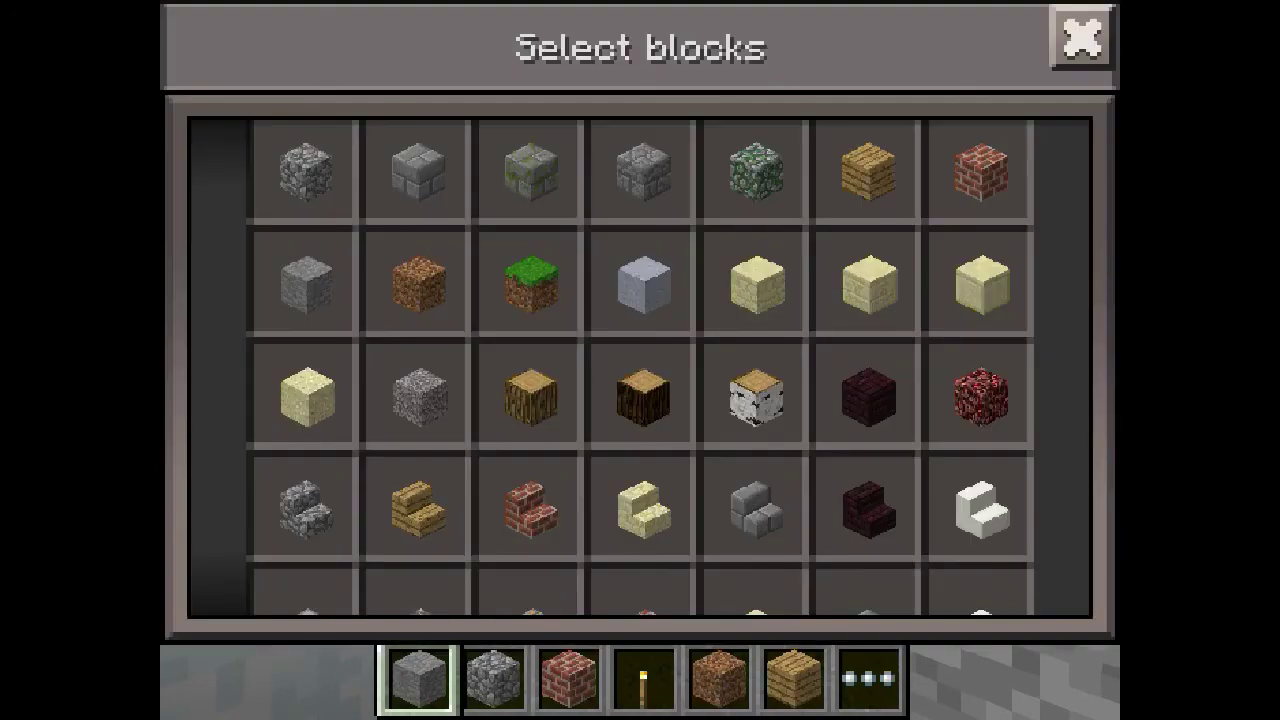
left_click_drag(640, 500, 640, 200)
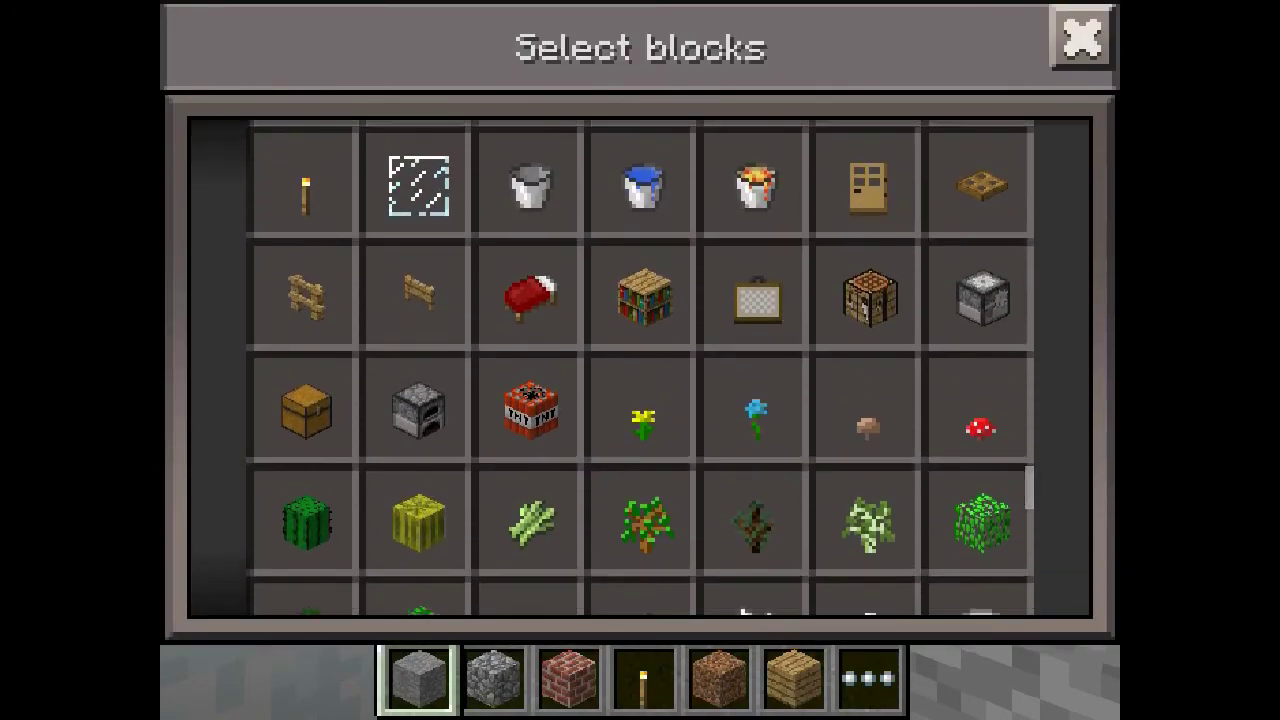
left_click_drag(640, 500, 640, 210)
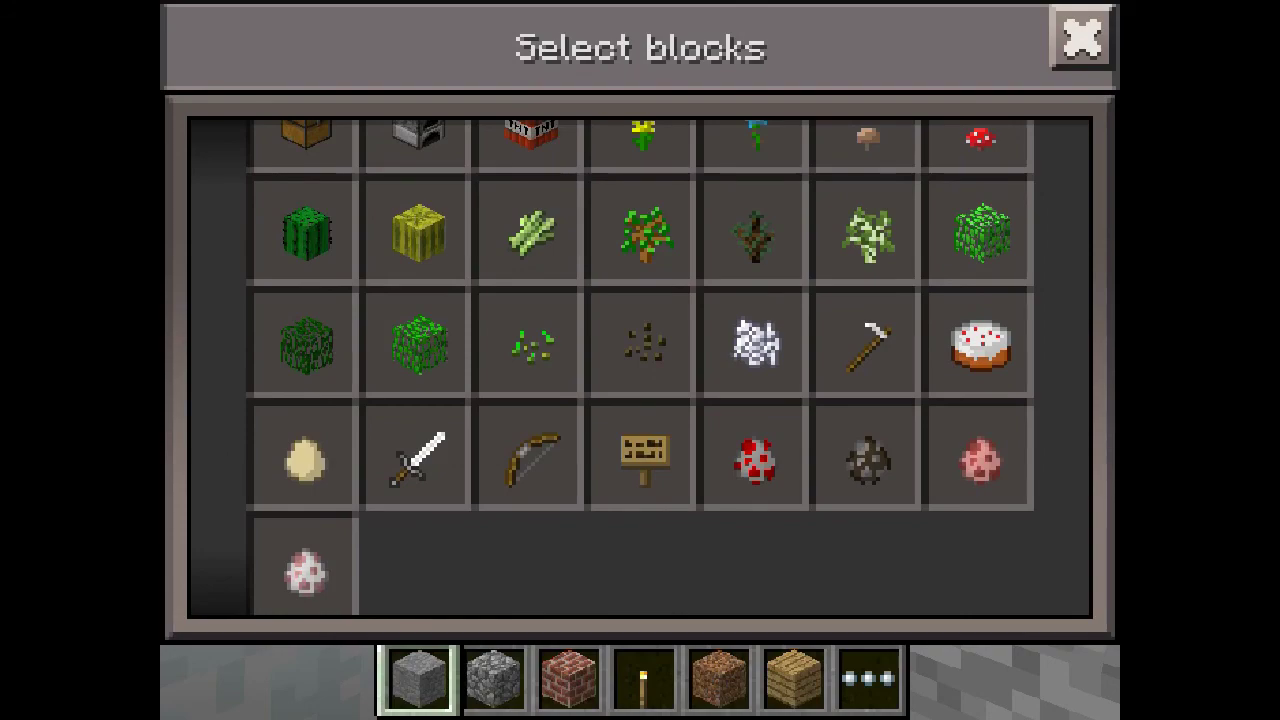
- Put the bow in the first hotbar slot, then look around the sign, tree star and house
left_click(531, 455)
left_click(1082, 38)
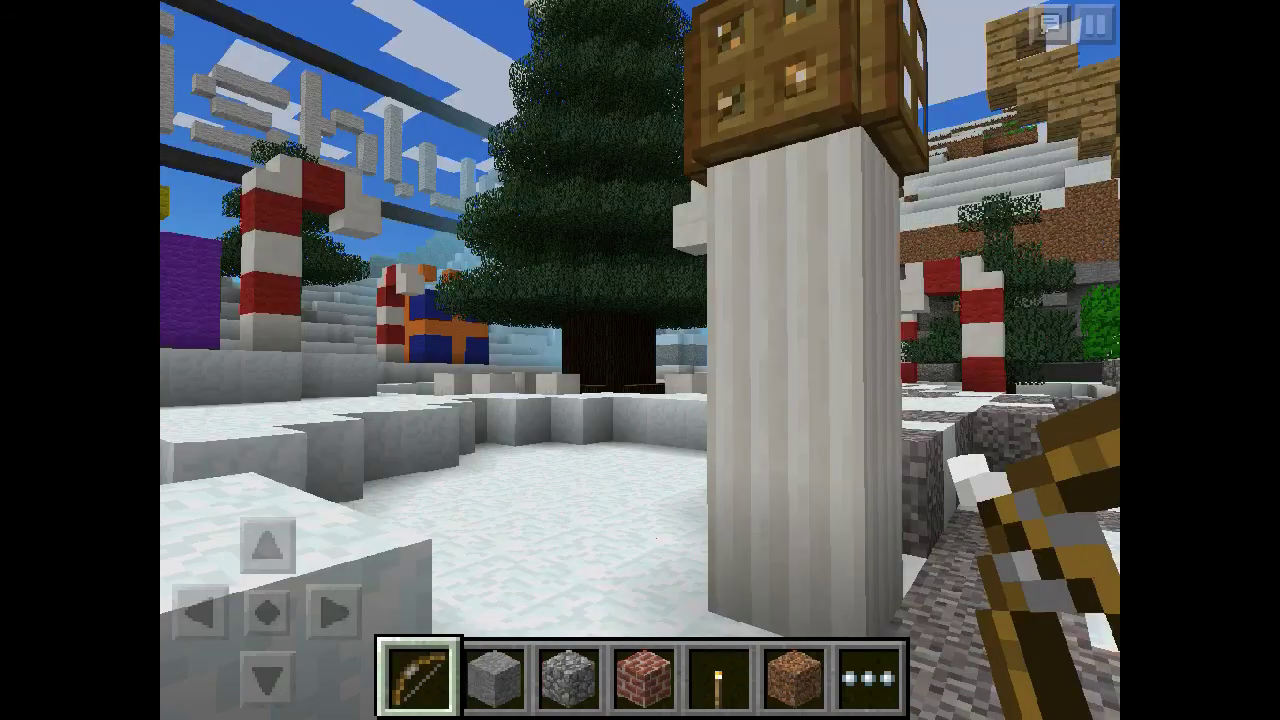
left_click_drag(600, 300, 800, 300)
mouse_move(600, 400)
left_mouse_down()
mouse_move(760, 330)
mouse_move(720, 300)
mouse_move(640, 320)
left_mouse_up()
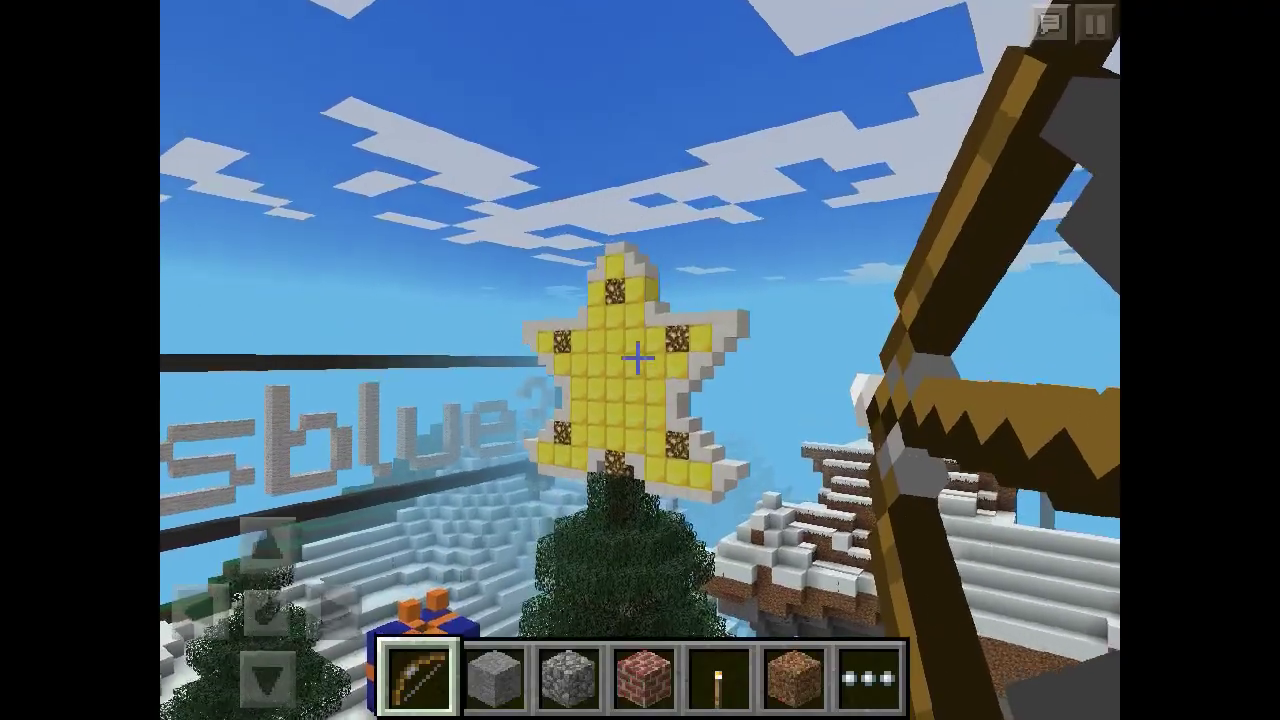
left_click_drag(600, 400, 800, 390)
mouse_move(700, 400)
left_mouse_down()
mouse_move(620, 380)
mouse_move(760, 390)
left_mouse_up()
left_click_drag(600, 400, 700, 390)
- Enable Hide GUI in the Graphics options to show only the snowy world
left_click(1096, 24)
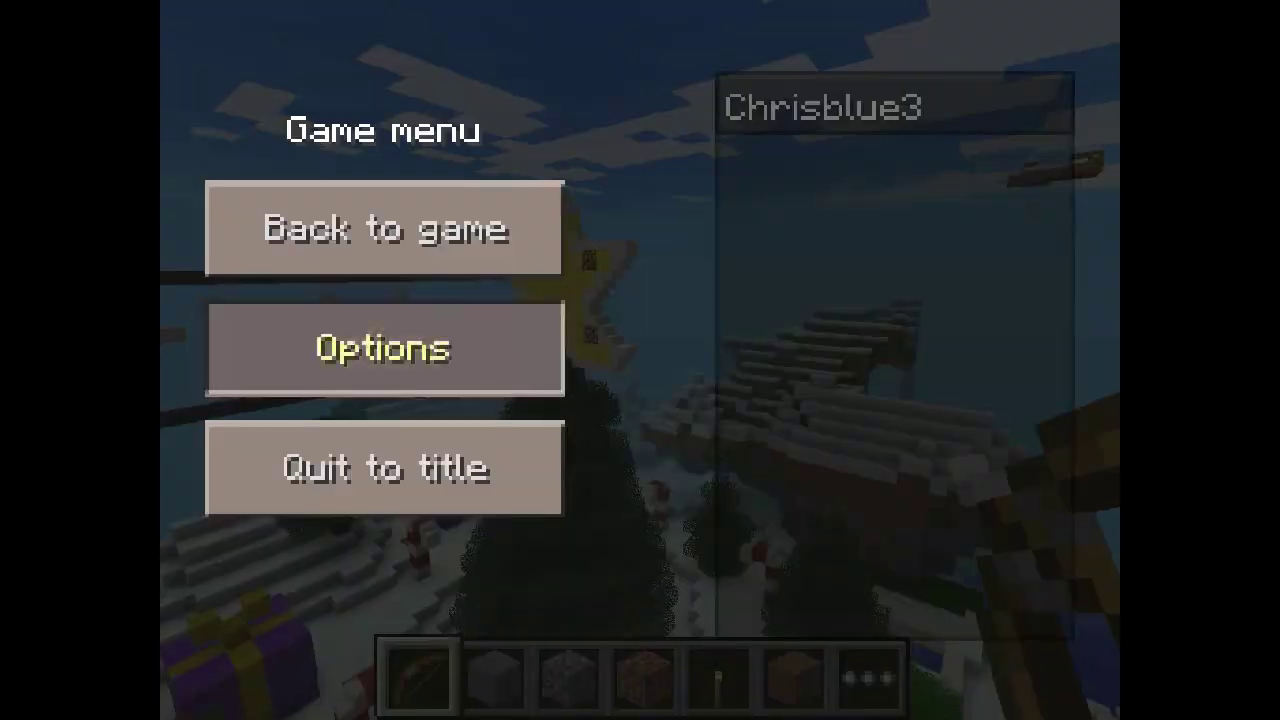
left_click(385, 348)
left_click(231, 460)
left_click(246, 48)
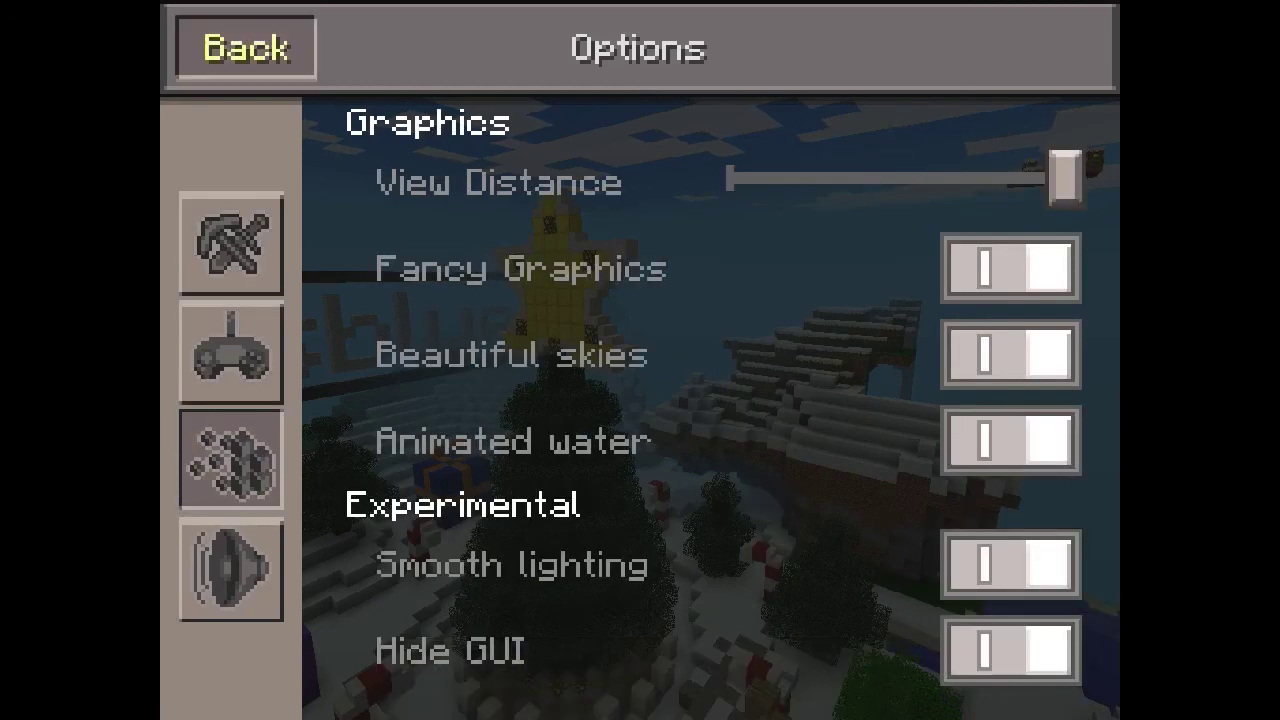